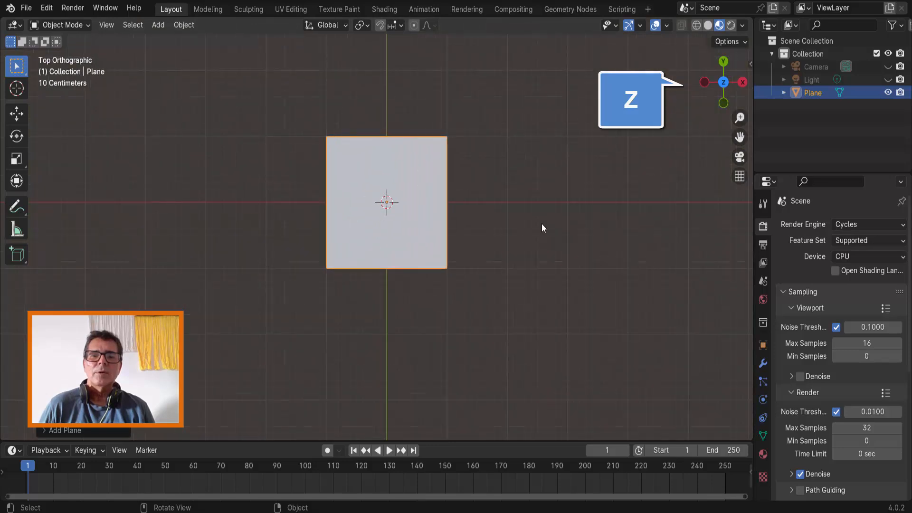
Enlarge the Timeline area, change it to the Shader Editor and hide the editor's sidebar, keeping the plane in view.
{"action": "left_click_drag", "start_coordinate": [738, 137], "coordinate": [773, 196]}
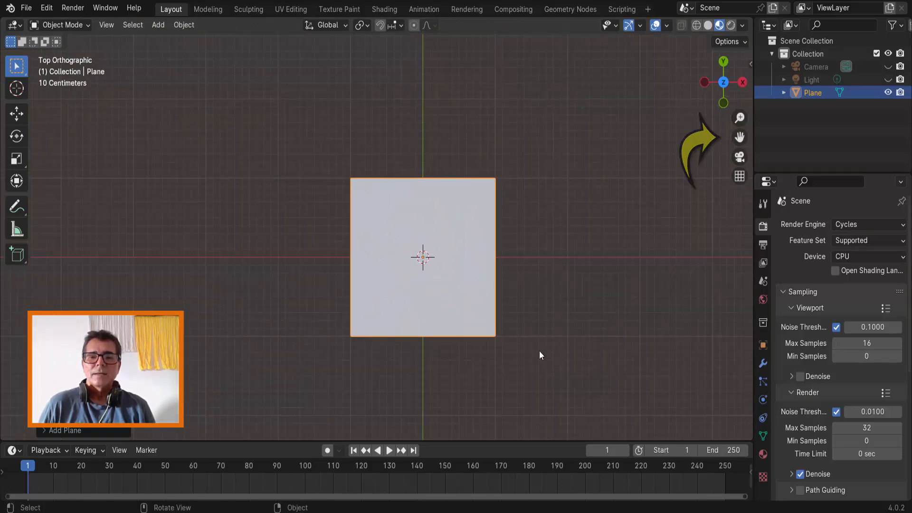
{"action": "left_click_drag", "start_coordinate": [499, 441], "coordinate": [532, 249]}
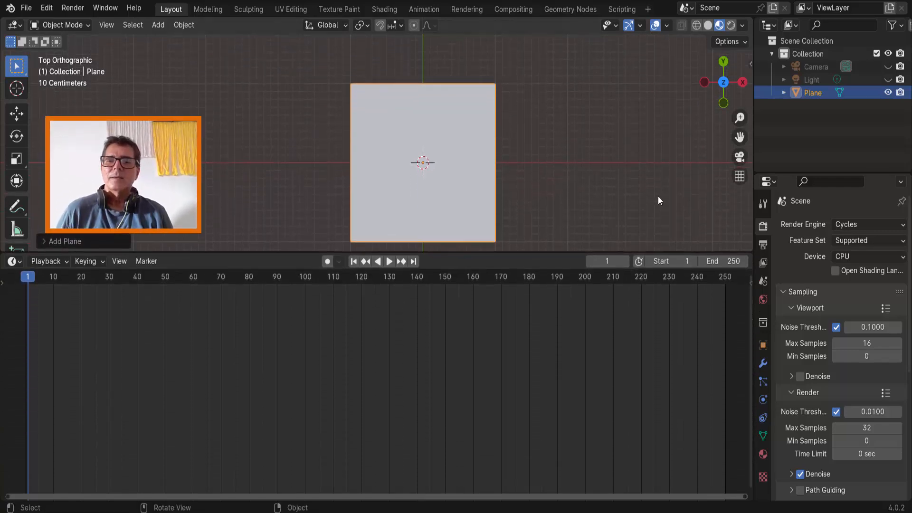
{"action": "left_click_drag", "start_coordinate": [739, 137], "coordinate": [739, 115]}
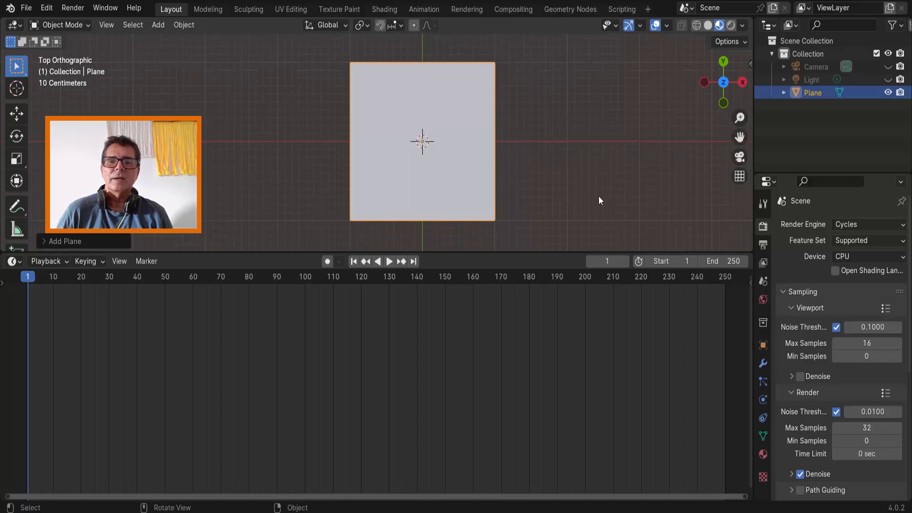
{"action": "left_click_drag", "start_coordinate": [510, 252], "coordinate": [515, 238]}
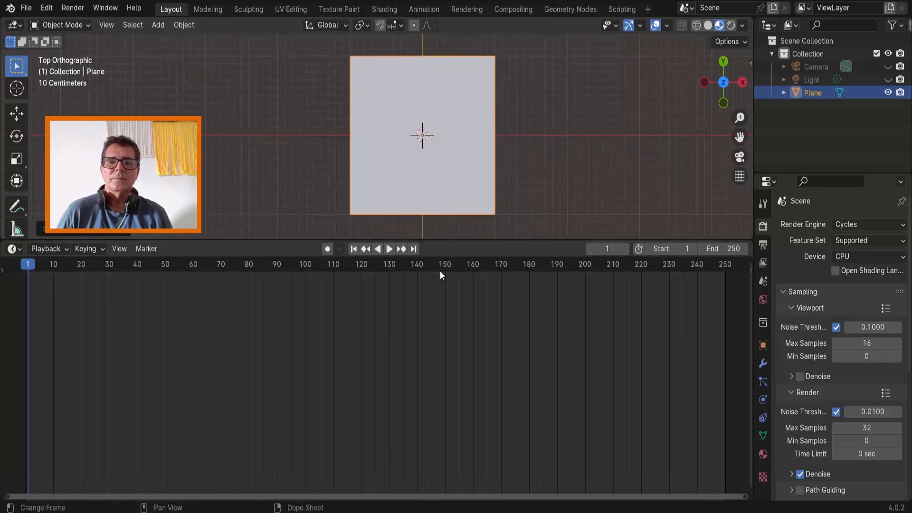
{"action": "left_click", "coordinate": [14, 249]}
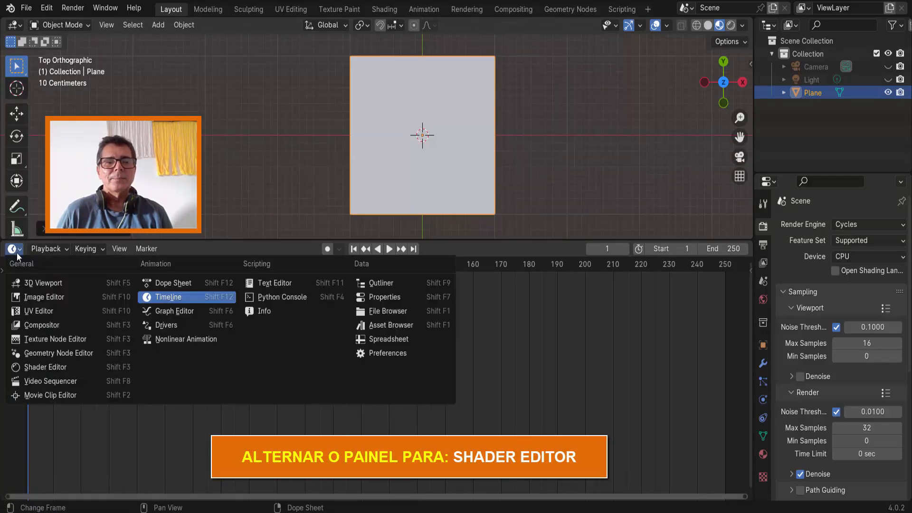
{"action": "left_click", "coordinate": [48, 367]}
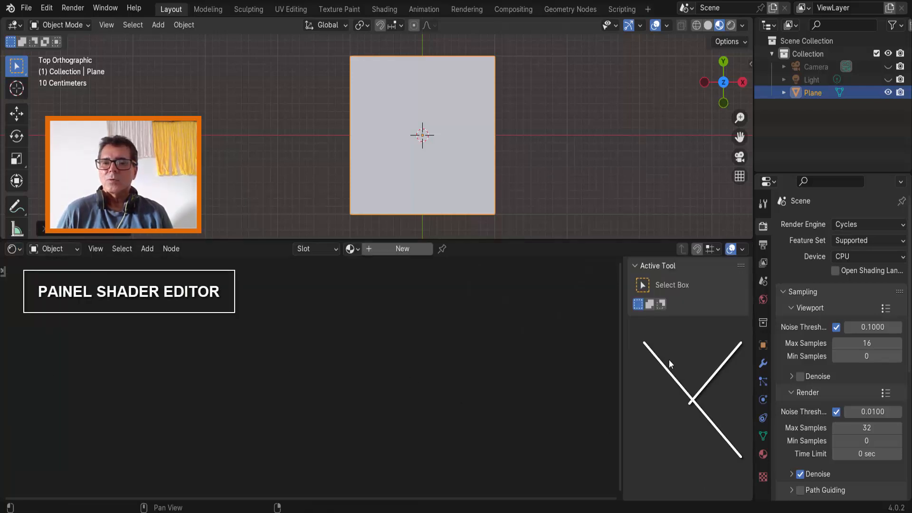
{"action": "key", "text": "n"}
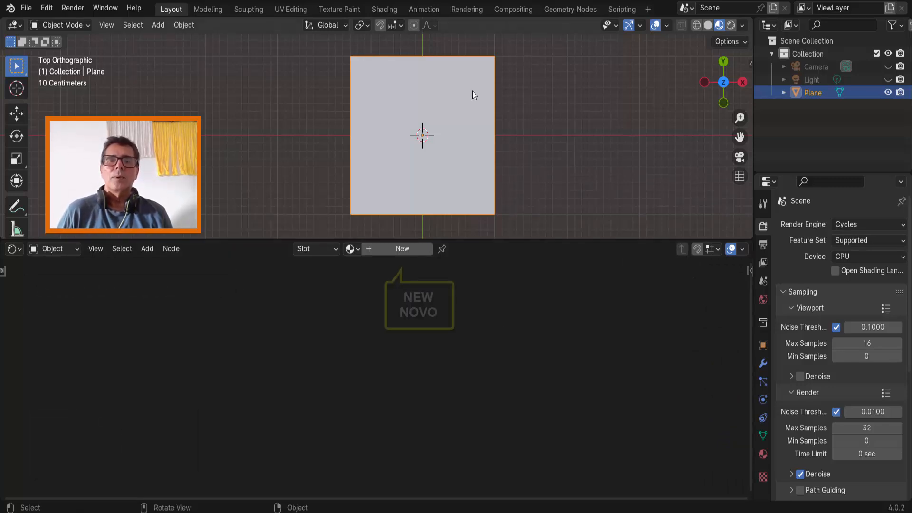
Create a new material for the plane and frame its nodes with free space before the Principled BSDF.
{"action": "left_click", "coordinate": [415, 247]}
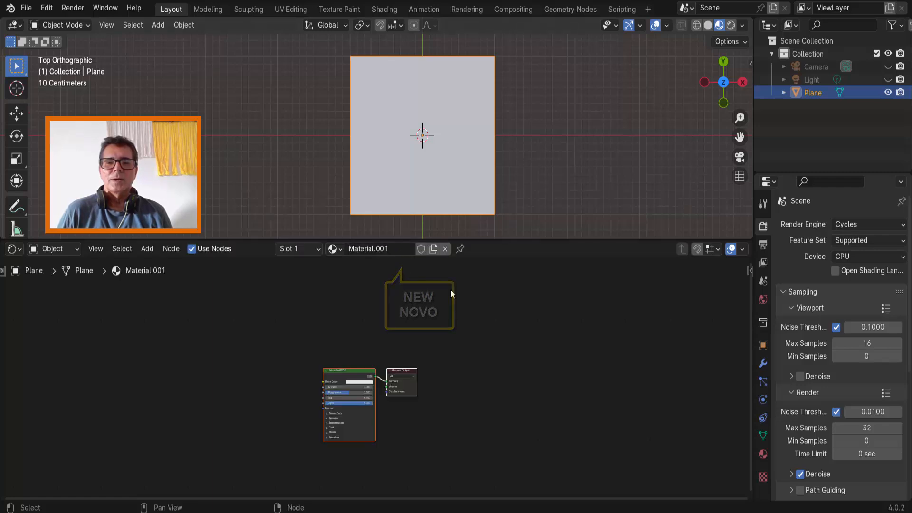
{"action": "scroll", "coordinate": [470, 322], "scroll_direction": "up", "scroll_amount": 5}
{"action": "middle_click_drag", "start_coordinate": [624, 382], "coordinate": [114, 310]}
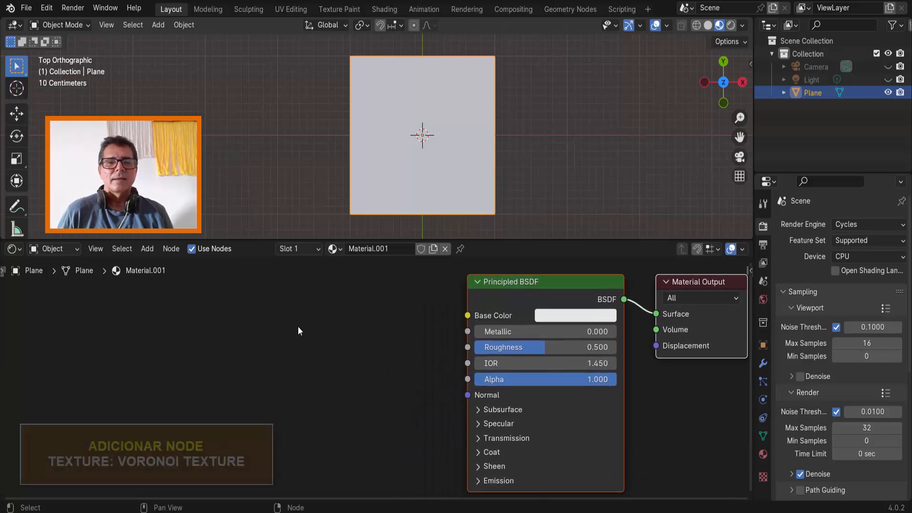
Add a Voronoi Texture node ahead of the Principled BSDF, leaving room for another node between them.
{"action": "left_click", "coordinate": [151, 248]}
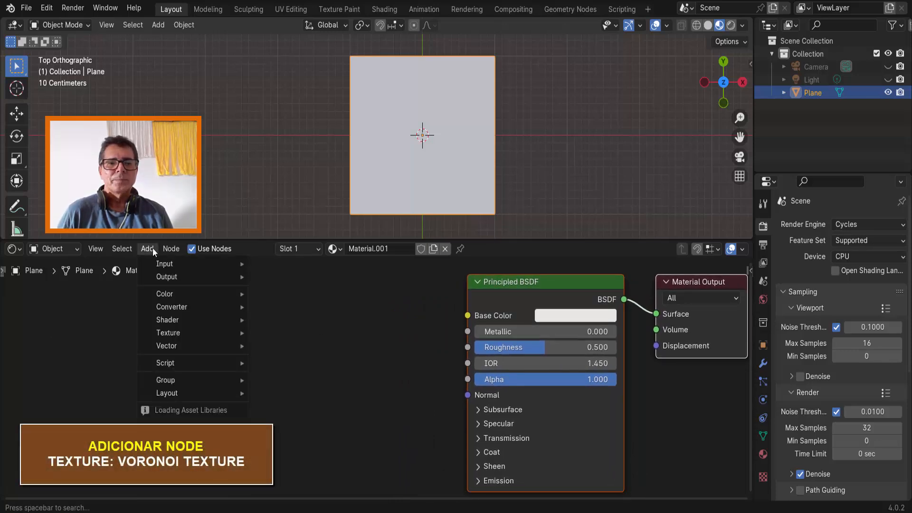
{"action": "mouse_move", "coordinate": [176, 331]}
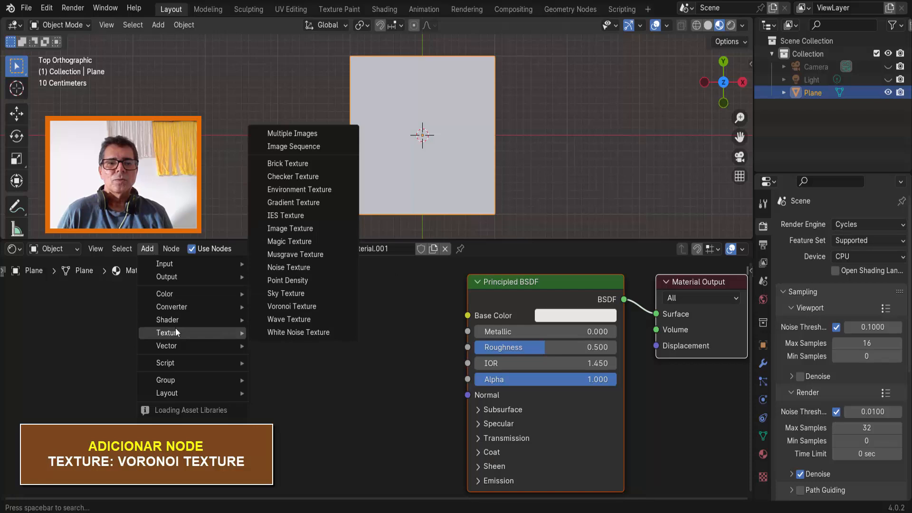
{"action": "left_click", "coordinate": [275, 306]}
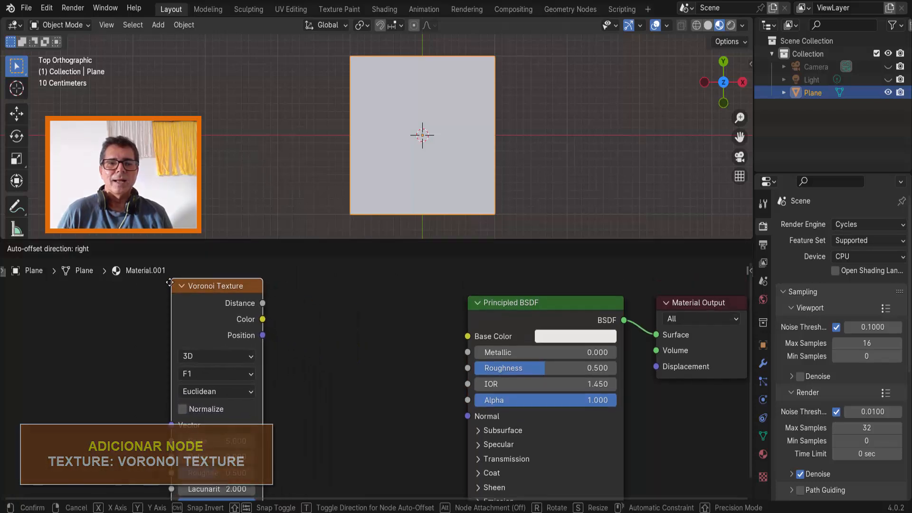
{"action": "left_click", "coordinate": [208, 305]}
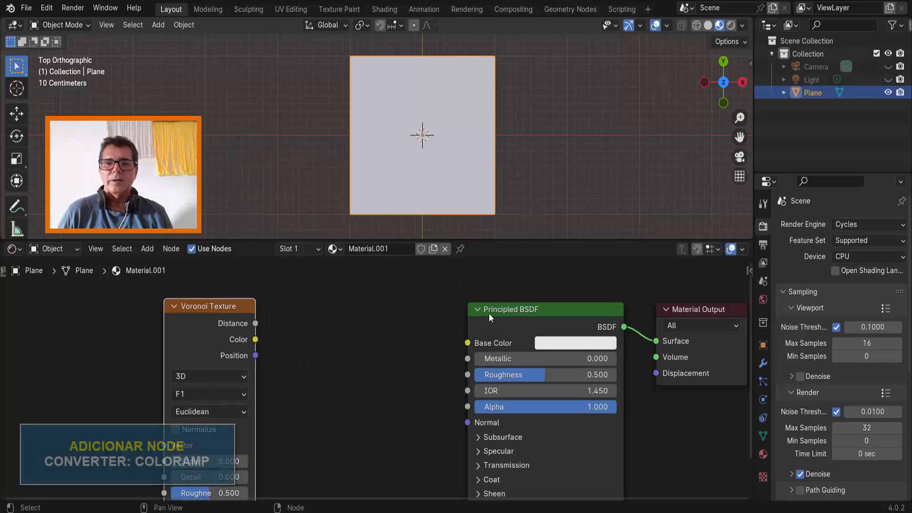
Add a Color Ramp node between the Voronoi Texture and the Principled BSDF.
{"action": "left_click", "coordinate": [150, 251]}
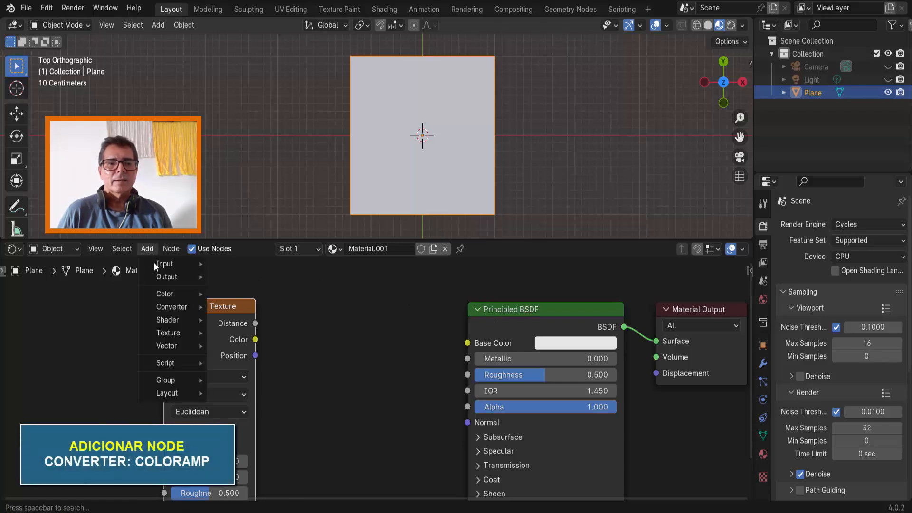
{"action": "mouse_move", "coordinate": [170, 306]}
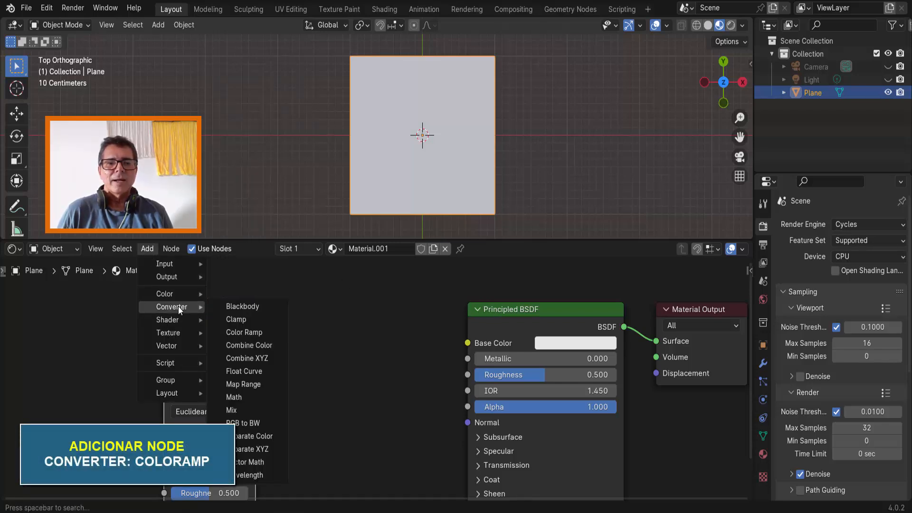
{"action": "left_click", "coordinate": [264, 330]}
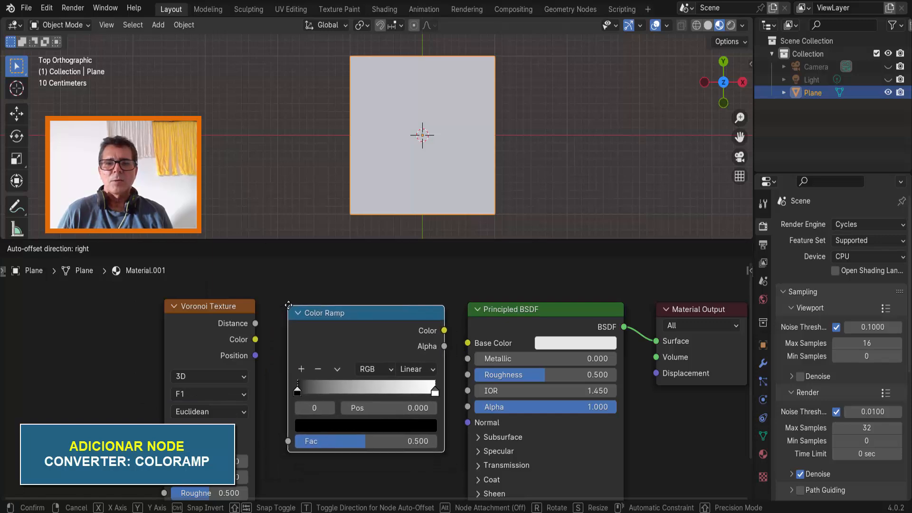
{"action": "left_click", "coordinate": [288, 303]}
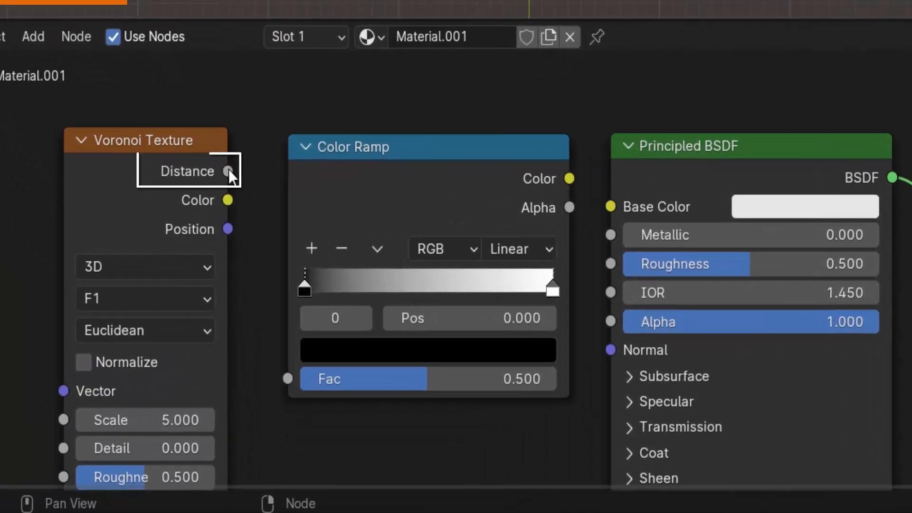
Link the Voronoi Distance output to the Color Ramp's Fac, and the ramp's Color output to Base Color and Metallic.
{"action": "left_click_drag", "start_coordinate": [229, 171], "coordinate": [280, 382]}
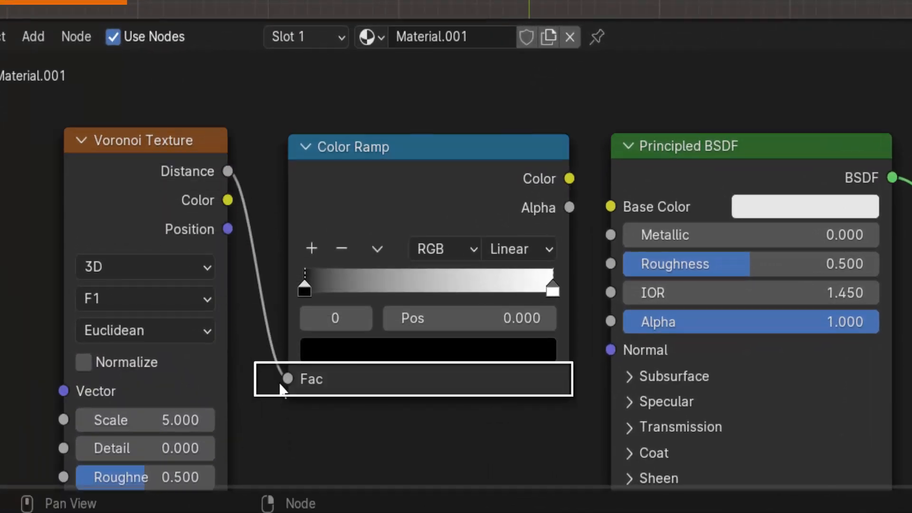
{"action": "left_click", "coordinate": [569, 179]}
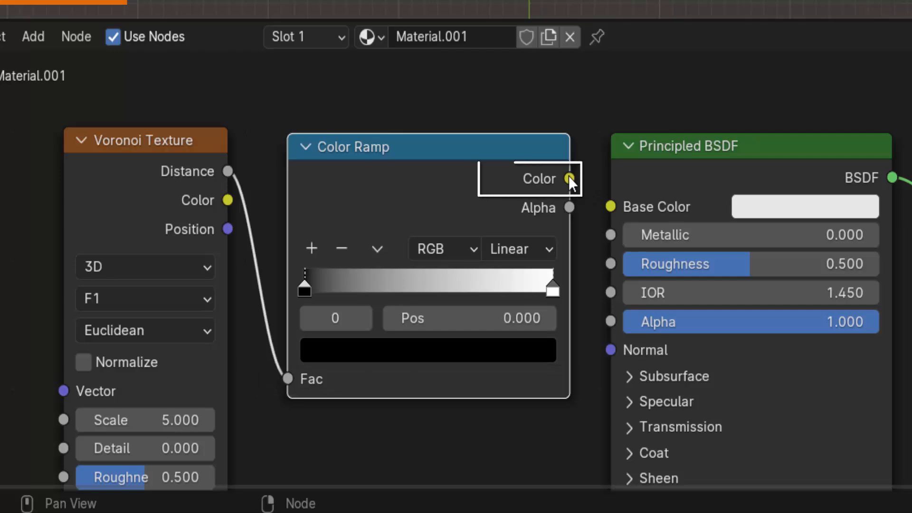
{"action": "left_click_drag", "start_coordinate": [570, 179], "coordinate": [610, 234]}
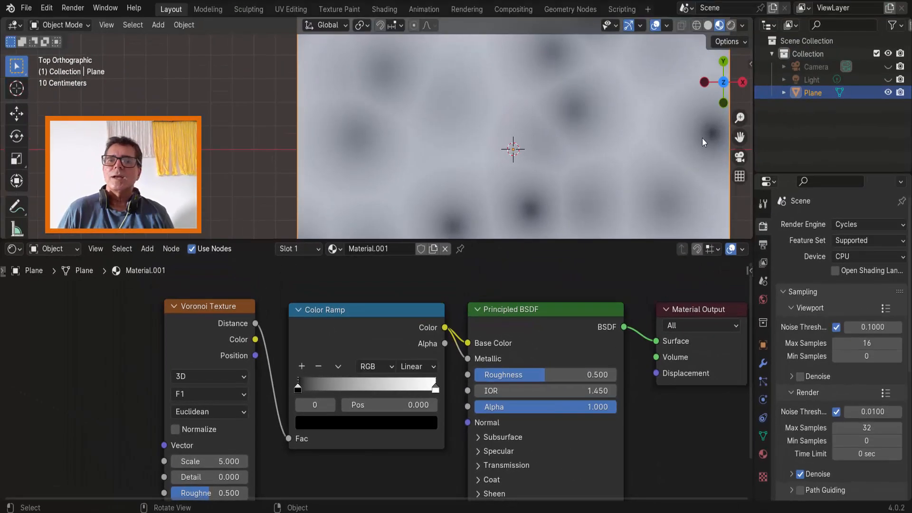
Set the Voronoi Texture's Randomness to 0.
{"action": "left_click_drag", "start_coordinate": [739, 137], "coordinate": [660, 130]}
{"action": "scroll", "coordinate": [491, 142], "scroll_direction": "down", "scroll_amount": 2}
{"action": "scroll", "coordinate": [490, 142], "scroll_direction": "down", "scroll_amount": 3}
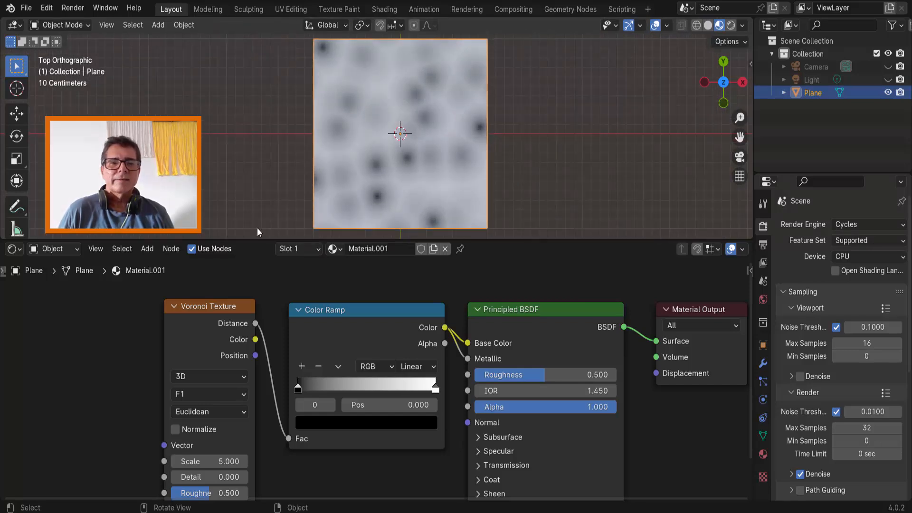
{"action": "scroll", "coordinate": [394, 284], "scroll_direction": "down", "scroll_amount": 1}
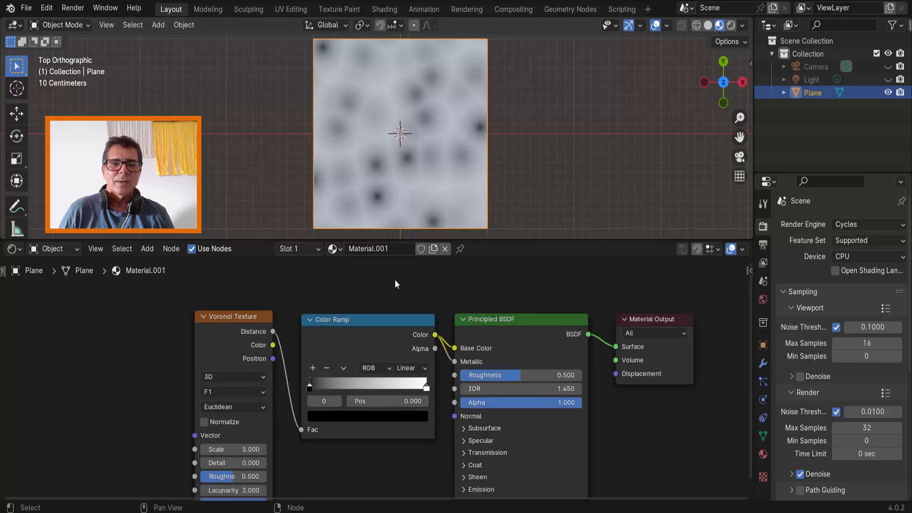
{"action": "middle_click_drag", "start_coordinate": [641, 415], "coordinate": [625, 313]}
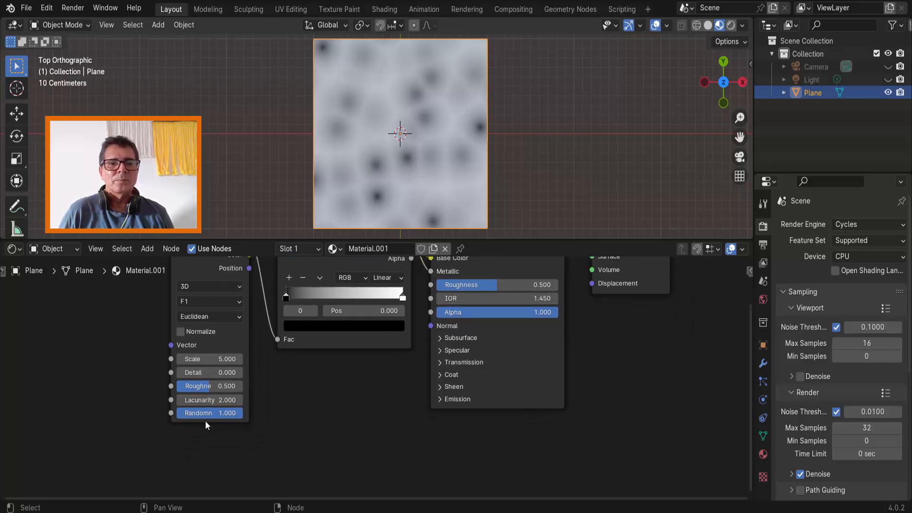
{"action": "middle_click_drag", "start_coordinate": [281, 397], "coordinate": [283, 422]}
{"action": "left_click_drag", "start_coordinate": [228, 438], "coordinate": [164, 438]}
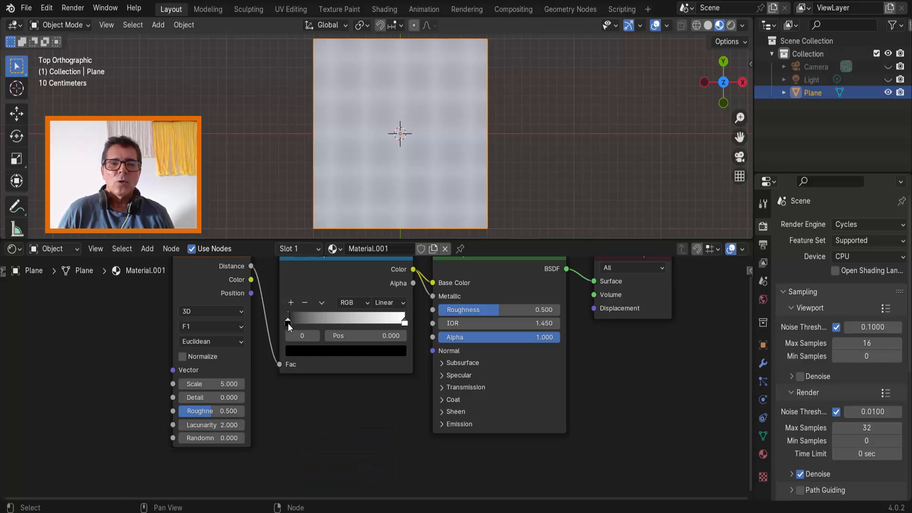
Move the Color Ramp's black stop to about 0.655 and bring the white stop close to it for crisp round spots.
{"action": "middle_click_drag", "start_coordinate": [288, 323], "coordinate": [290, 335]}
{"action": "left_click_drag", "start_coordinate": [289, 335], "coordinate": [350, 332]}
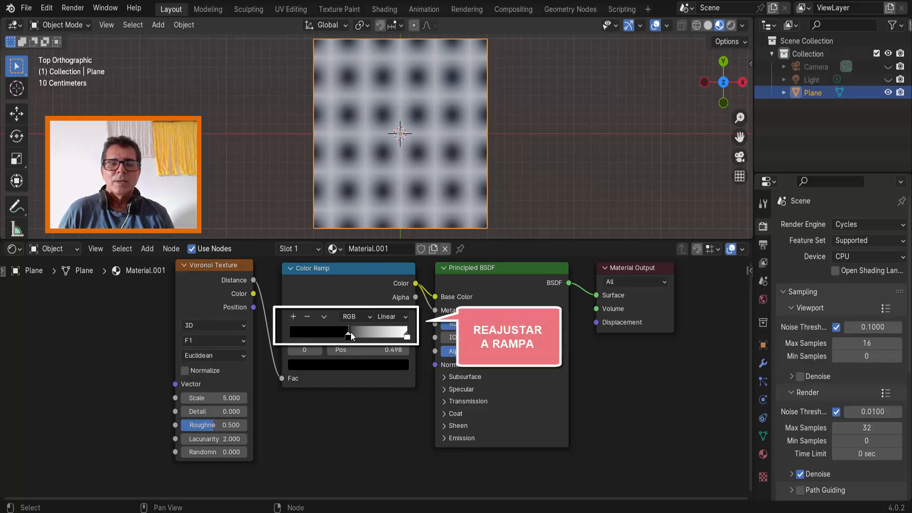
{"action": "left_click", "coordinate": [407, 335]}
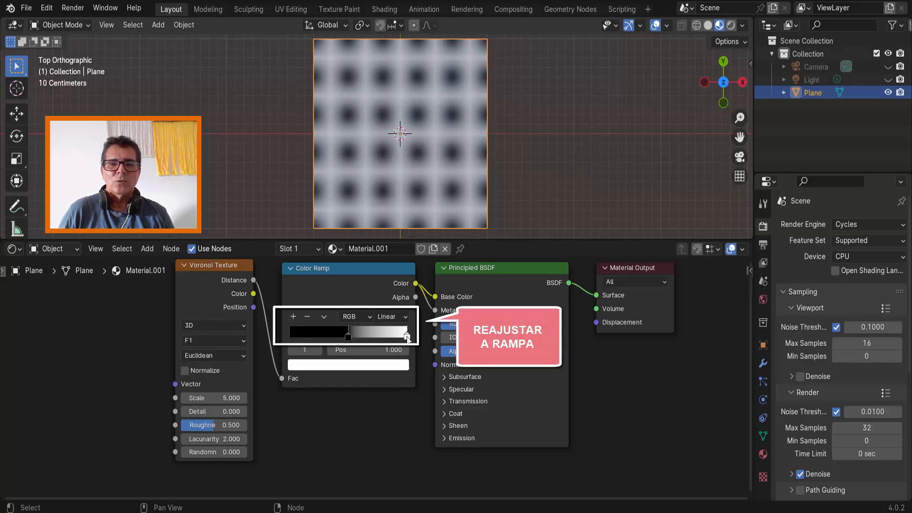
{"action": "left_click_drag", "start_coordinate": [404, 338], "coordinate": [369, 334]}
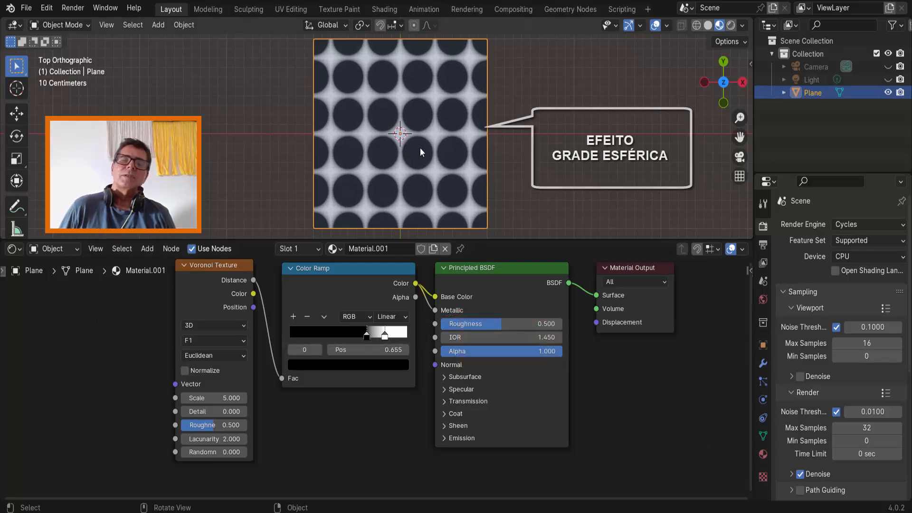
Raise the Voronoi Texture's Scale to 12.9.
{"action": "scroll", "coordinate": [420, 151], "scroll_direction": "down", "scroll_amount": 1}
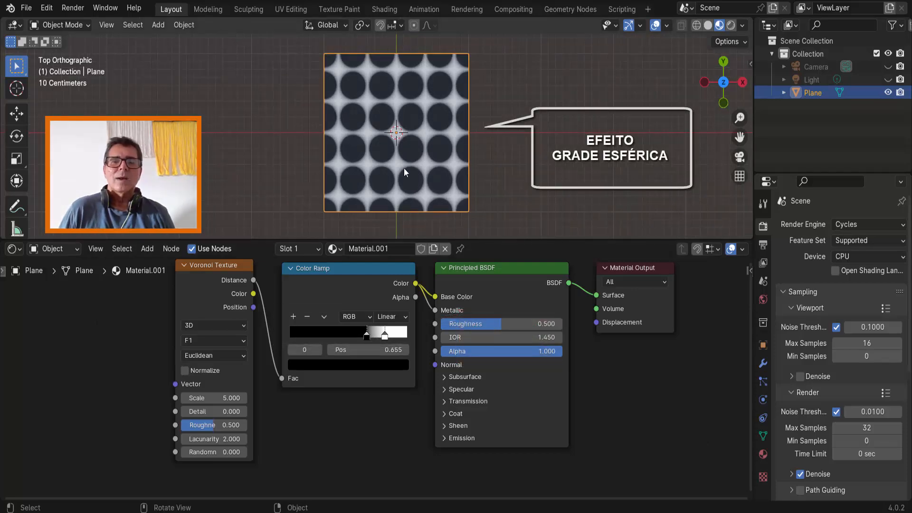
{"action": "left_click_drag", "start_coordinate": [228, 398], "coordinate": [300, 398]}
Move the Color Ramp's white stop to position 0.716 to sharpen the edges of the spots.
{"action": "scroll", "coordinate": [400, 187], "scroll_direction": "up", "scroll_amount": 3}
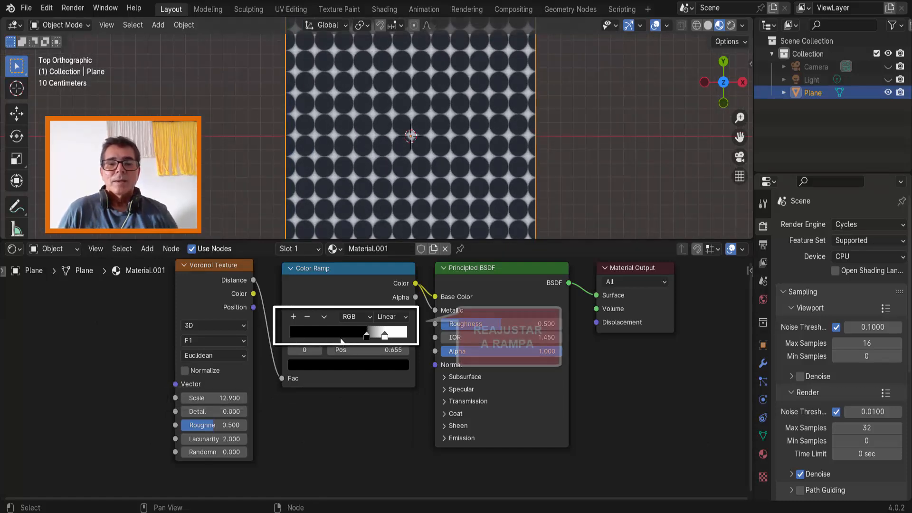
{"action": "left_click", "coordinate": [385, 335]}
{"action": "left_click_drag", "start_coordinate": [379, 337], "coordinate": [375, 337]}
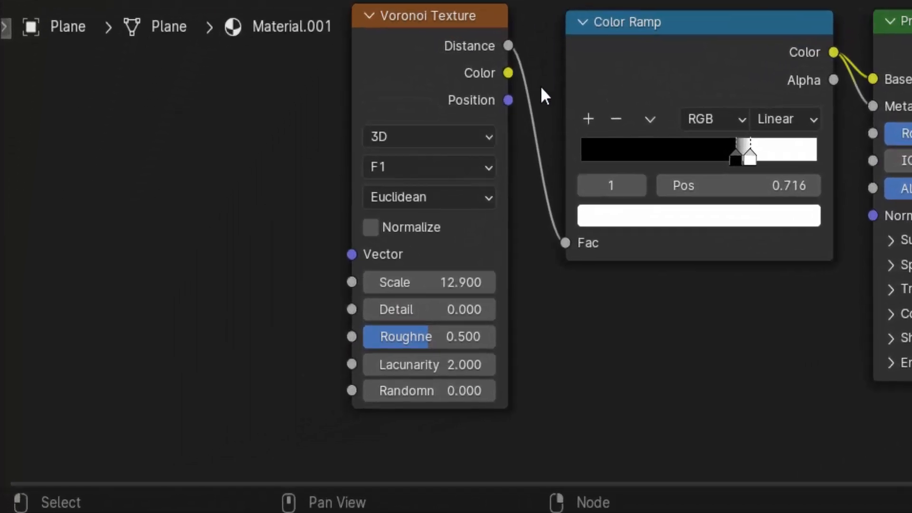
Set the Voronoi Texture's distance metric to Minkowski and its Scale to 102.
{"action": "left_click", "coordinate": [450, 195]}
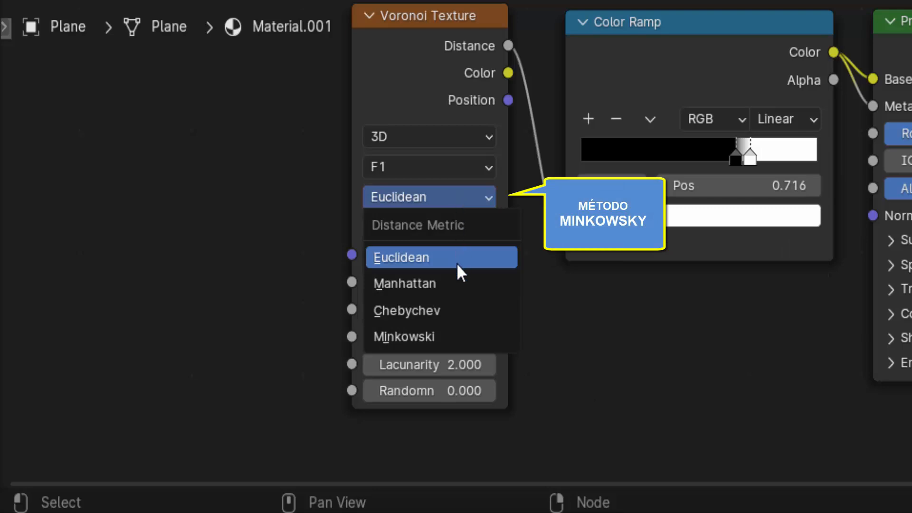
{"action": "left_click", "coordinate": [453, 336]}
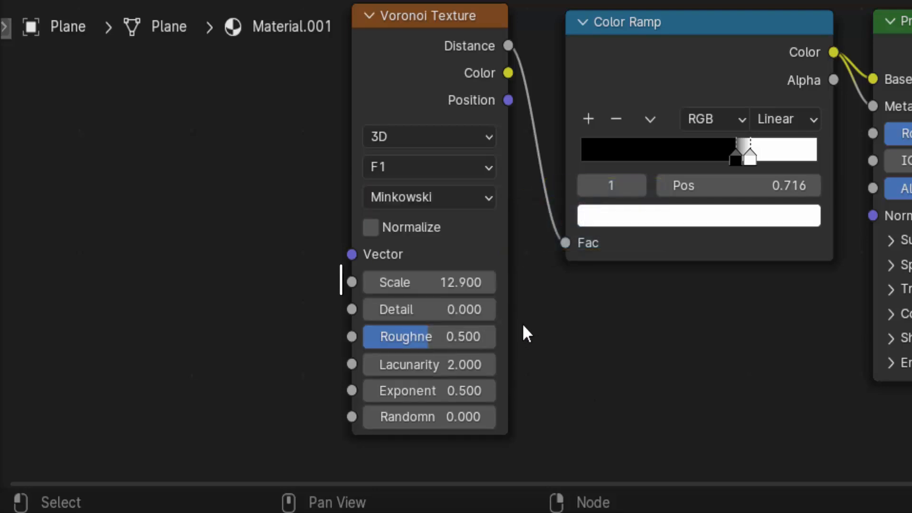
{"action": "left_click", "coordinate": [420, 281]}
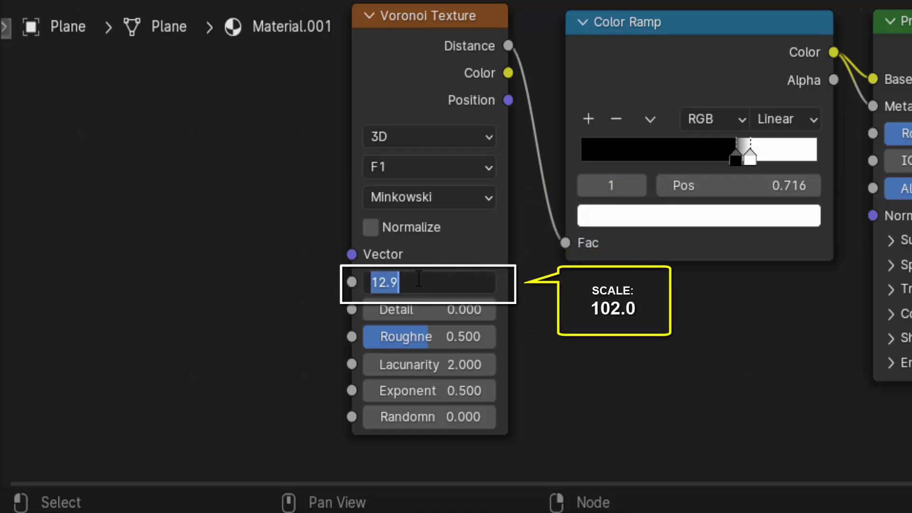
{"action": "type", "text": "102"}
{"action": "key", "text": "Return"}
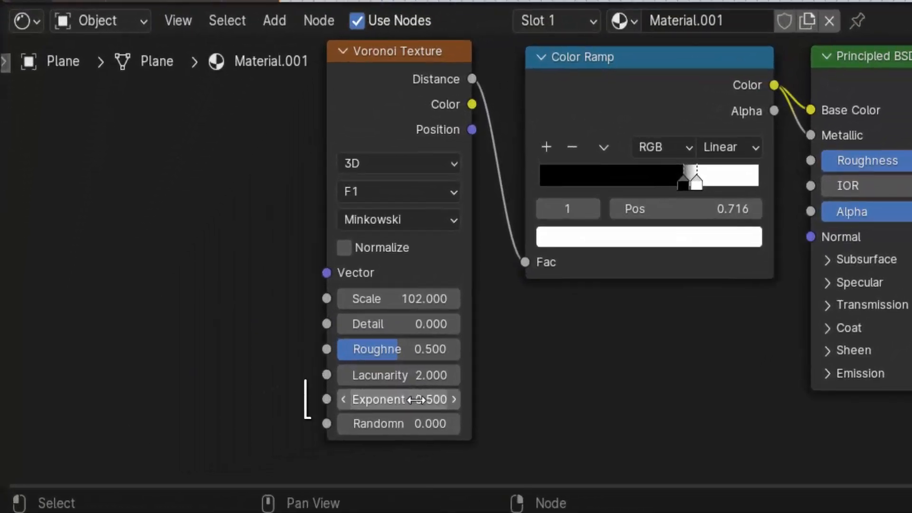
Set the Voronoi Texture's Exponent to 6.
{"action": "left_click", "coordinate": [349, 418]}
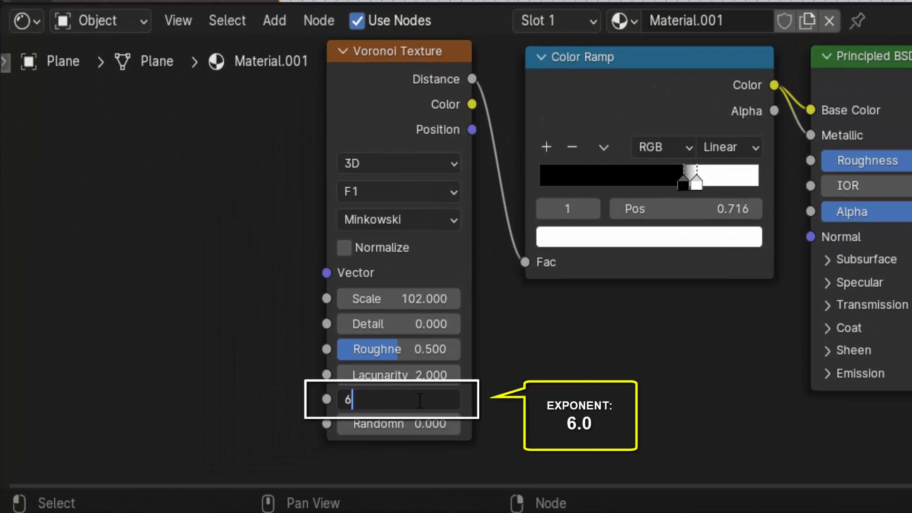
{"action": "type", "text": "6"}
{"action": "key", "text": "Return"}
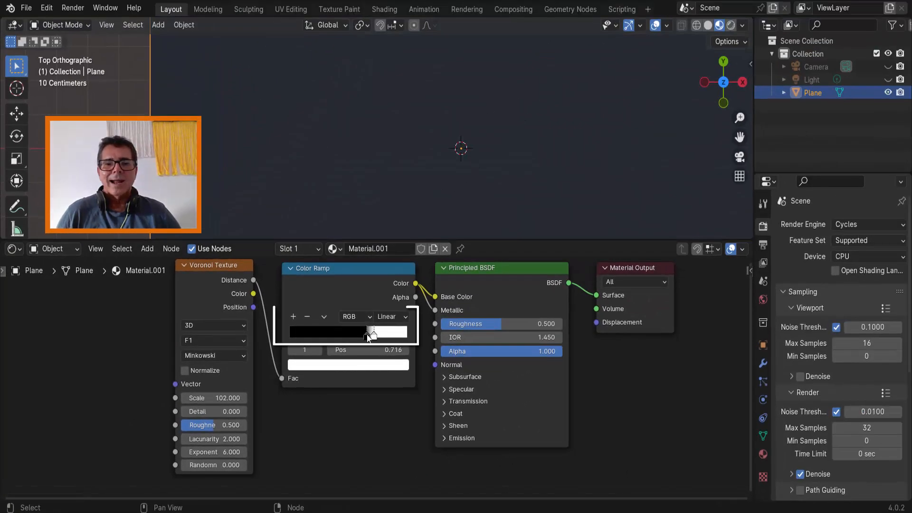
Readjust the Color Ramp by moving the black stop to about 0.335 and the white stop to about 0.404.
{"action": "left_click_drag", "start_coordinate": [368, 337], "coordinate": [328, 331]}
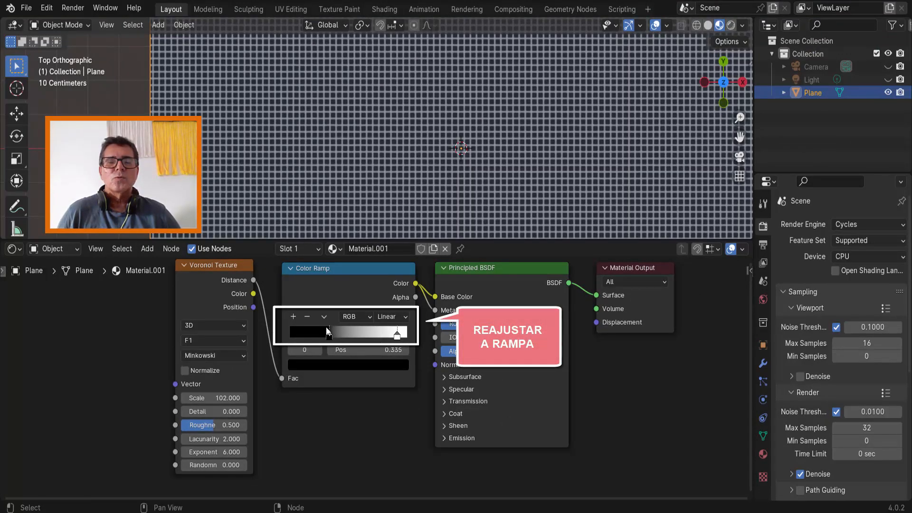
{"action": "left_click_drag", "start_coordinate": [402, 338], "coordinate": [336, 332]}
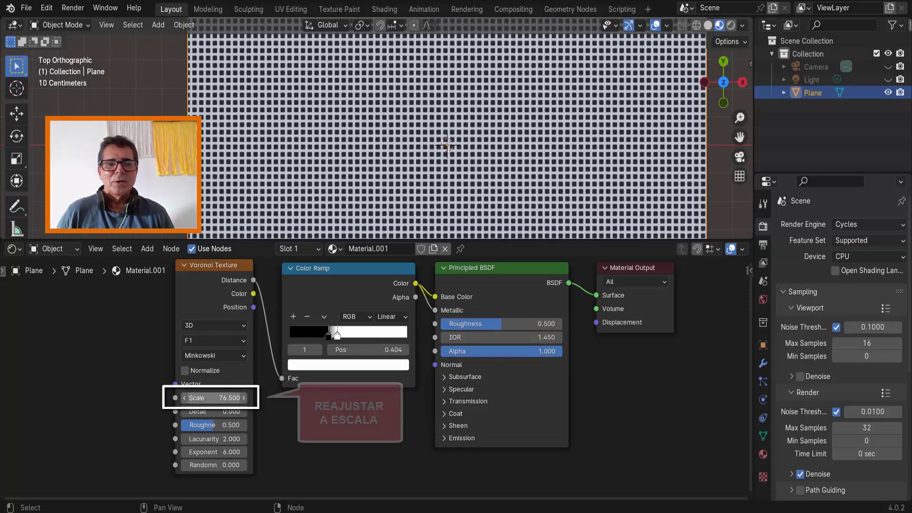
Lower the Voronoi Texture's Scale to 46.5 and move the Color Ramp's black stop to about 0.364.
{"action": "left_click_drag", "start_coordinate": [213, 398], "coordinate": [173, 398]}
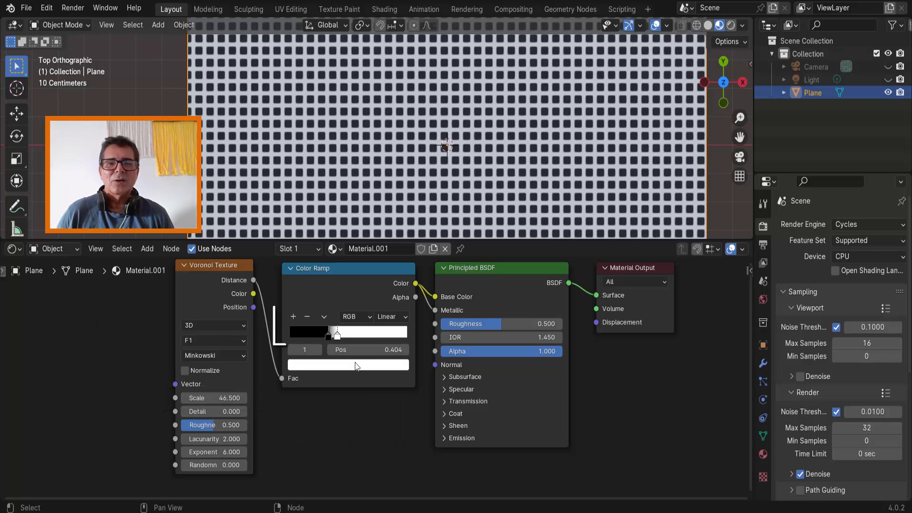
{"action": "left_click", "coordinate": [328, 338]}
{"action": "left_click_drag", "start_coordinate": [325, 337], "coordinate": [336, 336]}
{"action": "scroll", "coordinate": [600, 89], "scroll_direction": "down", "scroll_amount": 5}
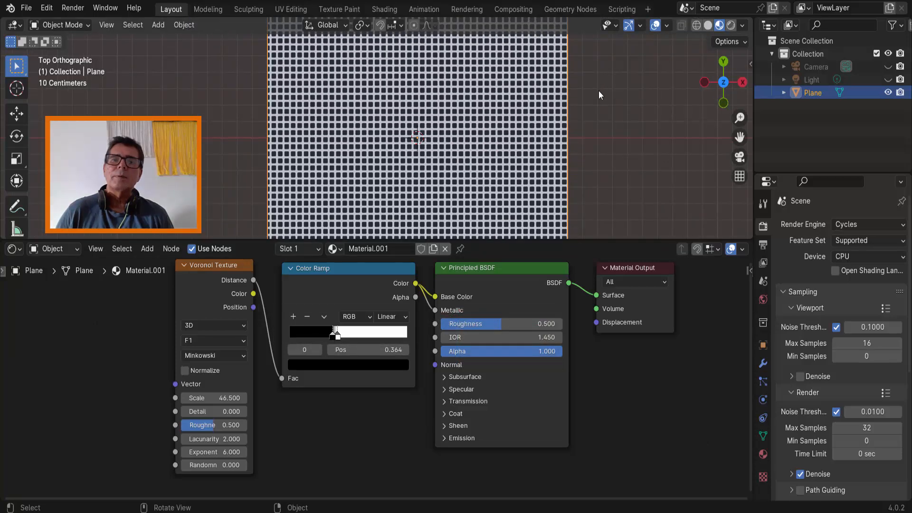
Add a Mapping vector node and place it just before the Voronoi Texture node.
{"action": "middle_click_drag", "start_coordinate": [594, 96], "coordinate": [586, 90]}
{"action": "middle_click_drag", "start_coordinate": [304, 437], "coordinate": [465, 476]}
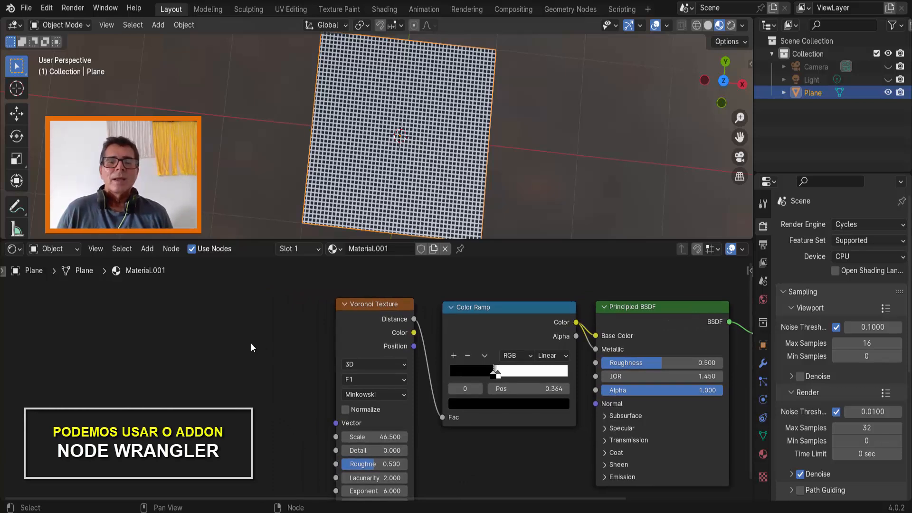
{"action": "left_click", "coordinate": [375, 308]}
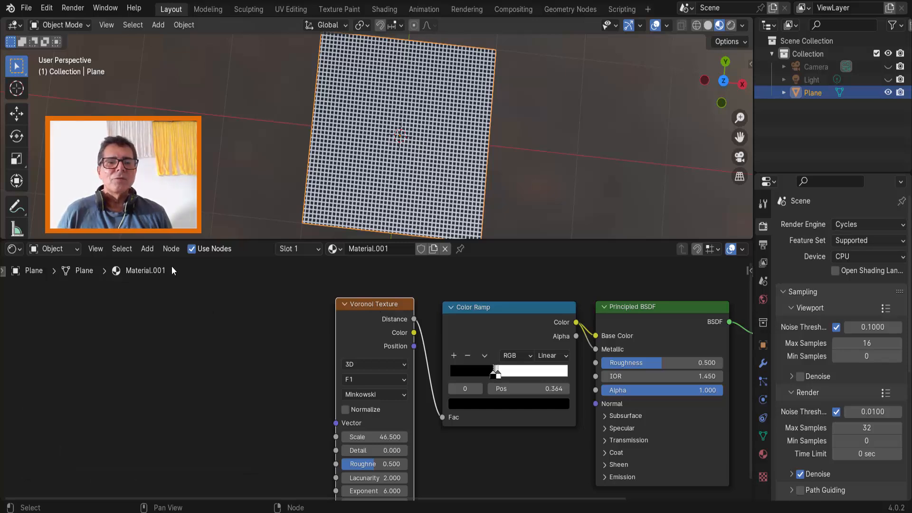
{"action": "left_click", "coordinate": [147, 249]}
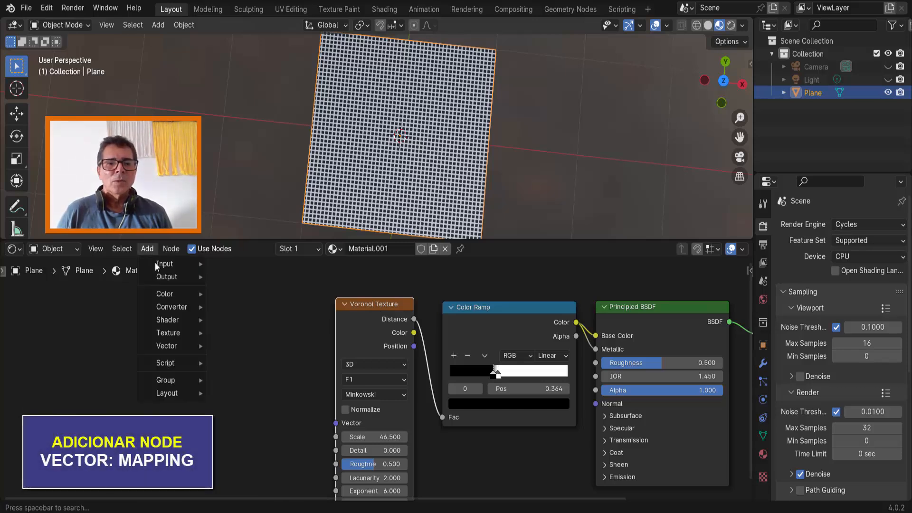
{"action": "mouse_move", "coordinate": [175, 346]}
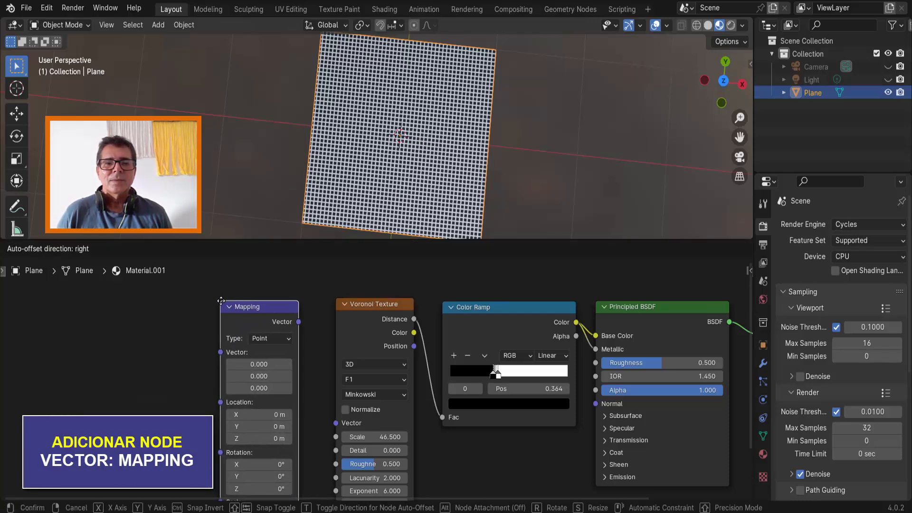
{"action": "left_click", "coordinate": [219, 298]}
Add a Texture Coordinate input node and place it just before the Mapping node.
{"action": "left_click", "coordinate": [148, 249]}
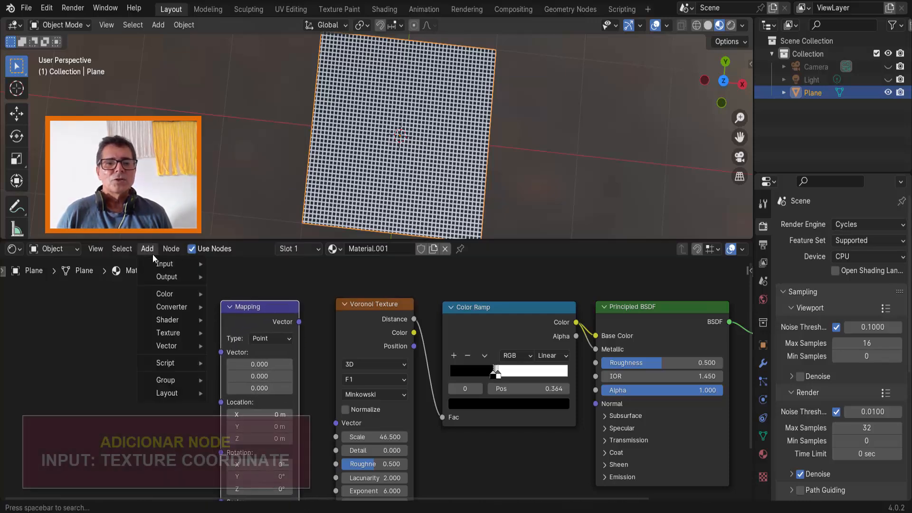
{"action": "mouse_move", "coordinate": [166, 264]}
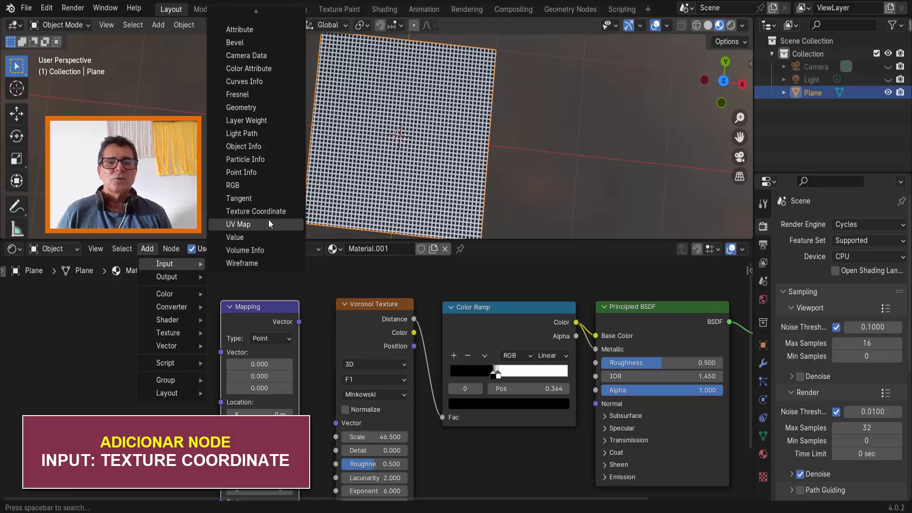
{"action": "left_click", "coordinate": [255, 211]}
{"action": "left_click", "coordinate": [109, 299]}
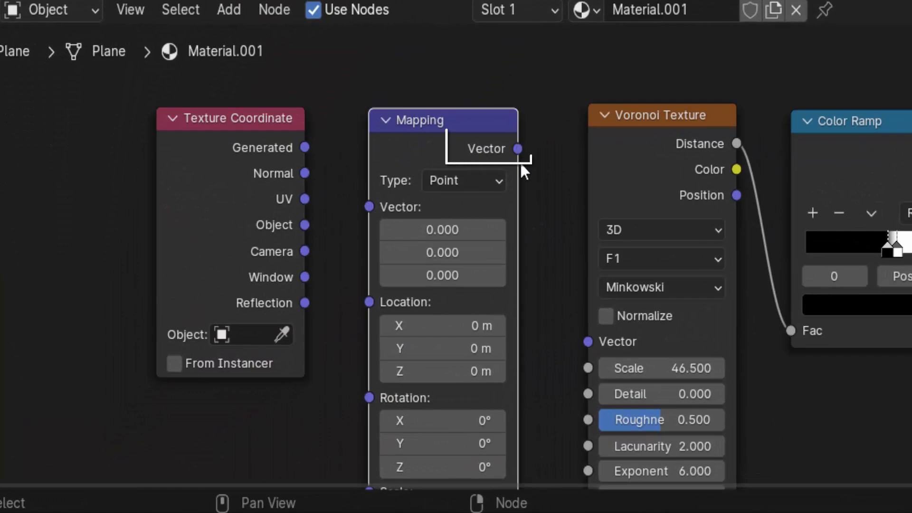
Connect the Mapping node's Vector output to the Voronoi Texture's Vector input and the Texture Coordinate's UV output to the Mapping node's Vector input.
{"action": "left_click_drag", "start_coordinate": [520, 165], "coordinate": [588, 340]}
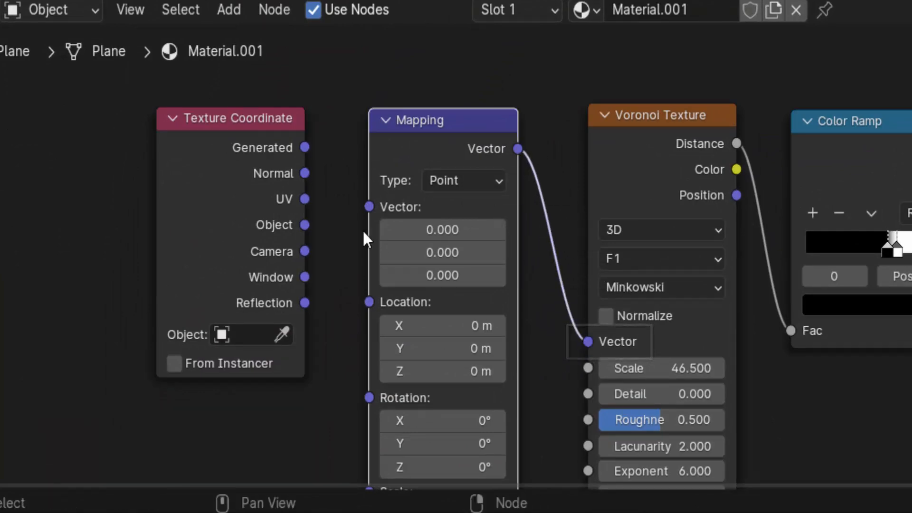
{"action": "left_click_drag", "start_coordinate": [304, 198], "coordinate": [366, 217]}
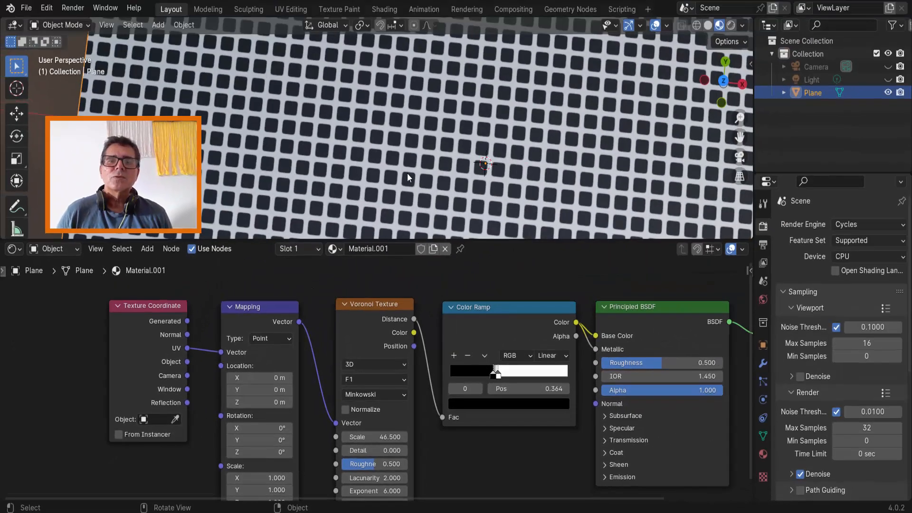
{"action": "scroll", "coordinate": [406, 173], "scroll_direction": "down", "scroll_amount": 3}
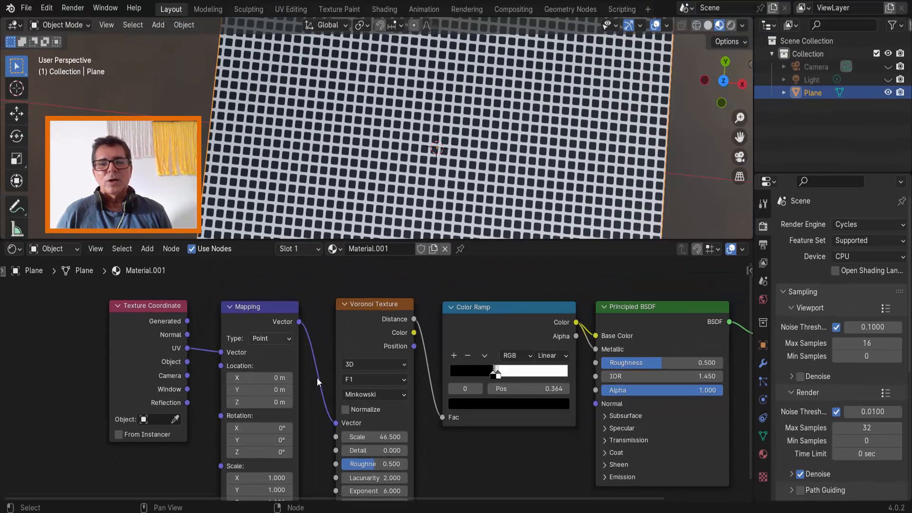
Move the Material Output node away from the Principled BSDF and add a Displacement vector node below the link between them.
{"action": "middle_click_drag", "start_coordinate": [498, 463], "coordinate": [352, 462]}
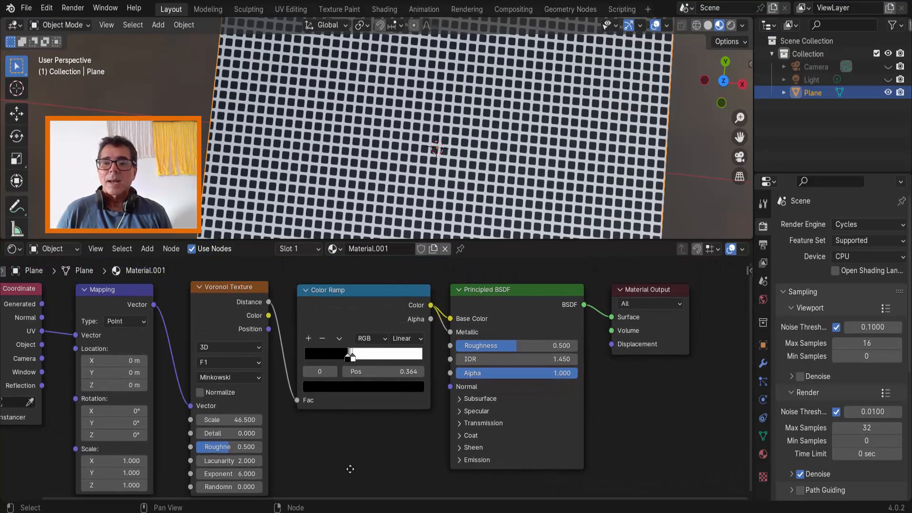
{"action": "left_click_drag", "start_coordinate": [637, 321], "coordinate": [681, 317]}
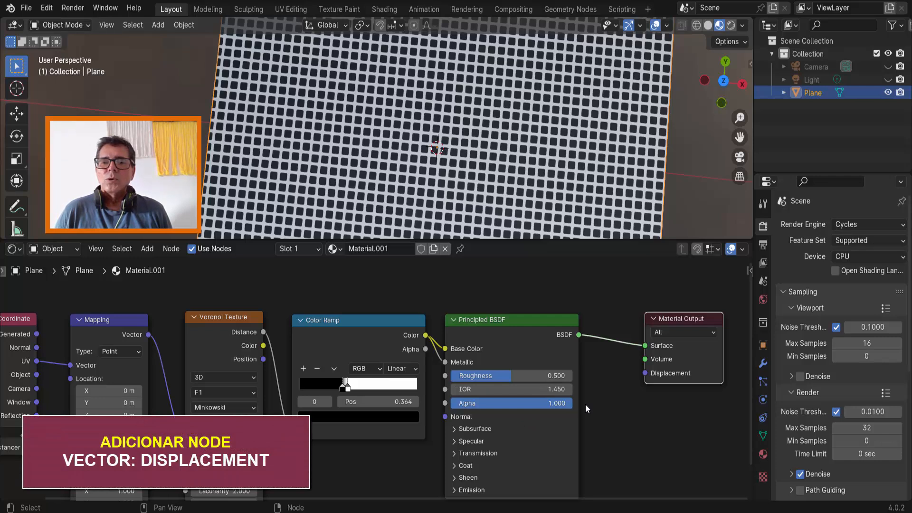
{"action": "left_click", "coordinate": [146, 250]}
{"action": "mouse_move", "coordinate": [172, 346]}
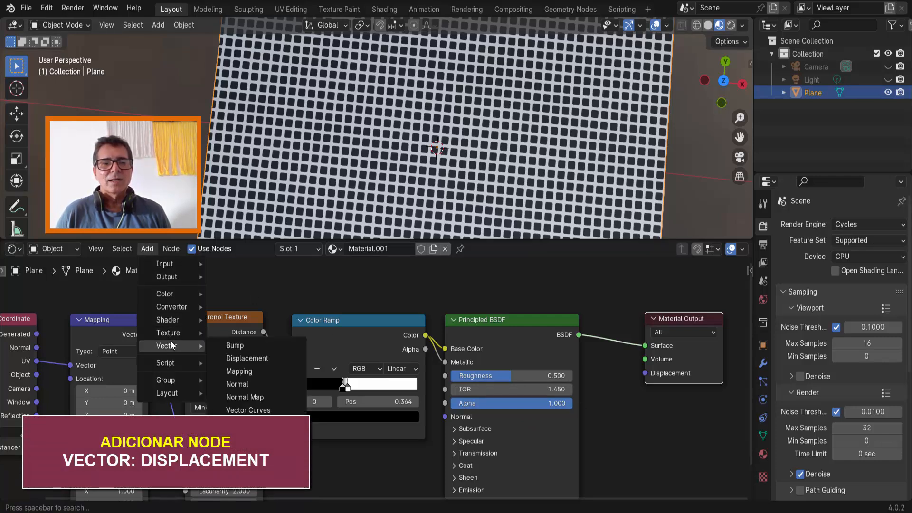
{"action": "left_click", "coordinate": [244, 358]}
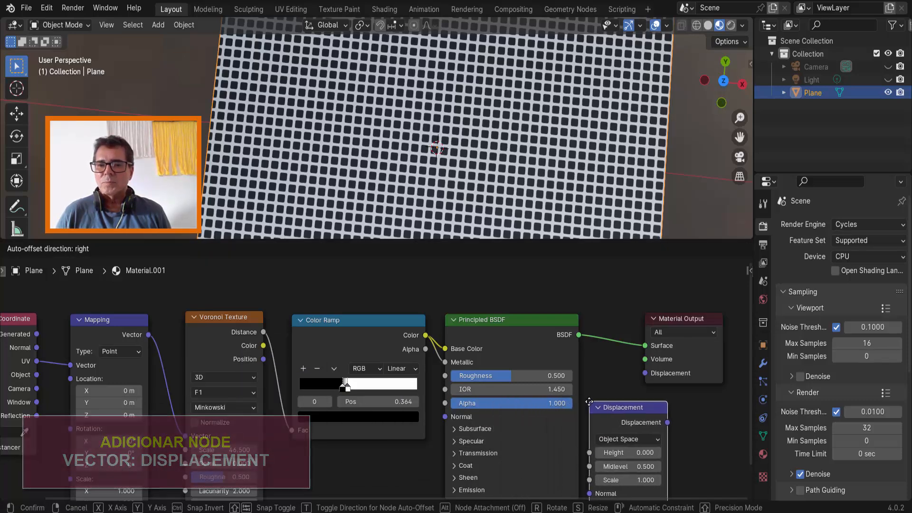
{"action": "left_click", "coordinate": [596, 401]}
Spread out the Material Output and Displacement nodes to leave more space after the Principled BSDF.
{"action": "left_click_drag", "start_coordinate": [681, 323], "coordinate": [701, 318]}
{"action": "scroll", "coordinate": [607, 312], "scroll_direction": "down", "scroll_amount": 2}
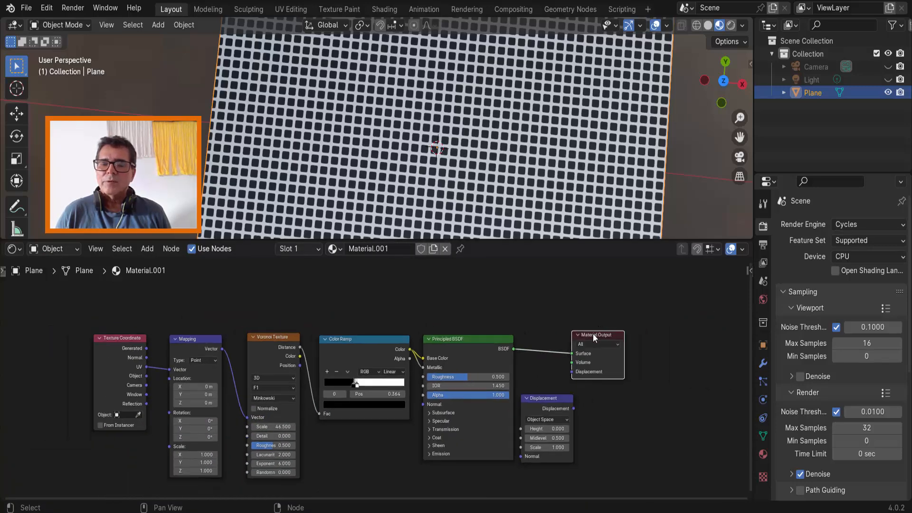
{"action": "left_click_drag", "start_coordinate": [596, 333], "coordinate": [667, 326]}
{"action": "left_click", "coordinate": [550, 398]}
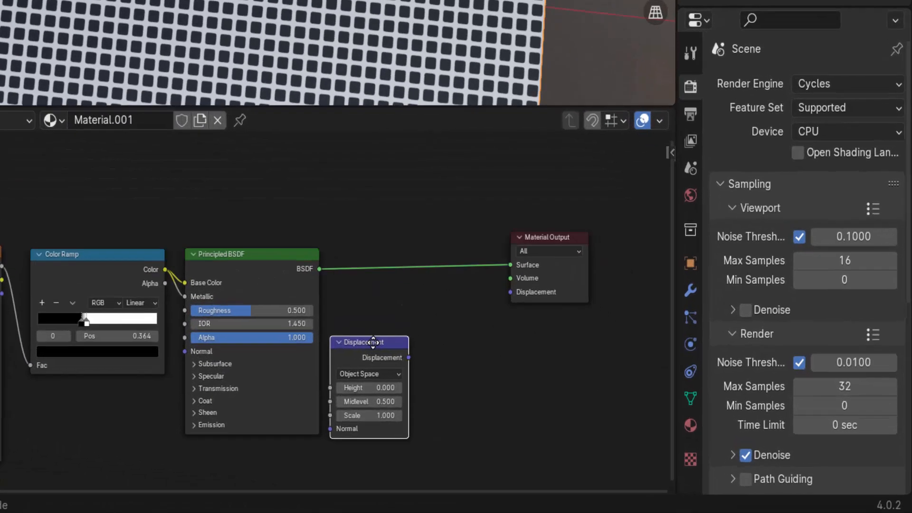
{"action": "left_click_drag", "start_coordinate": [372, 341], "coordinate": [437, 322]}
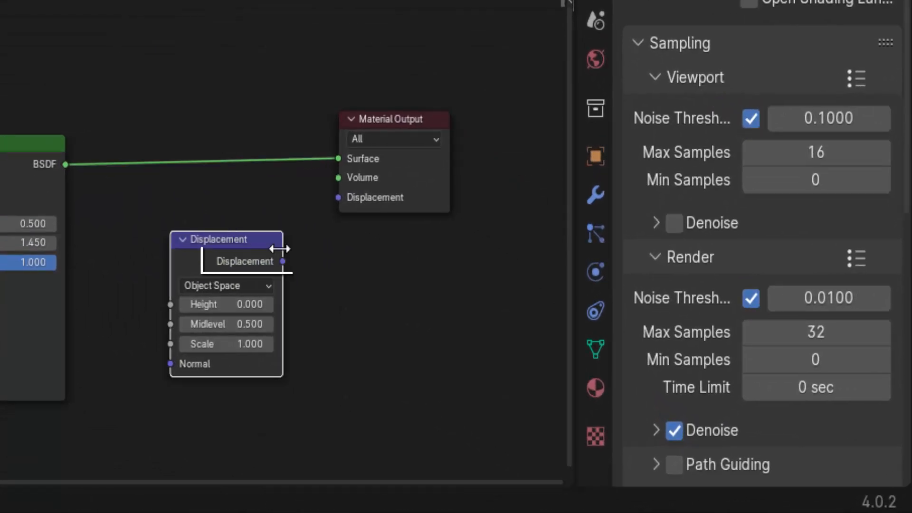
Connect the Displacement node to the Material Output's Displacement input and the Color Ramp's Color output to the Displacement node's Height input.
{"action": "left_click", "coordinate": [286, 260]}
{"action": "left_click_drag", "start_coordinate": [315, 221], "coordinate": [342, 202]}
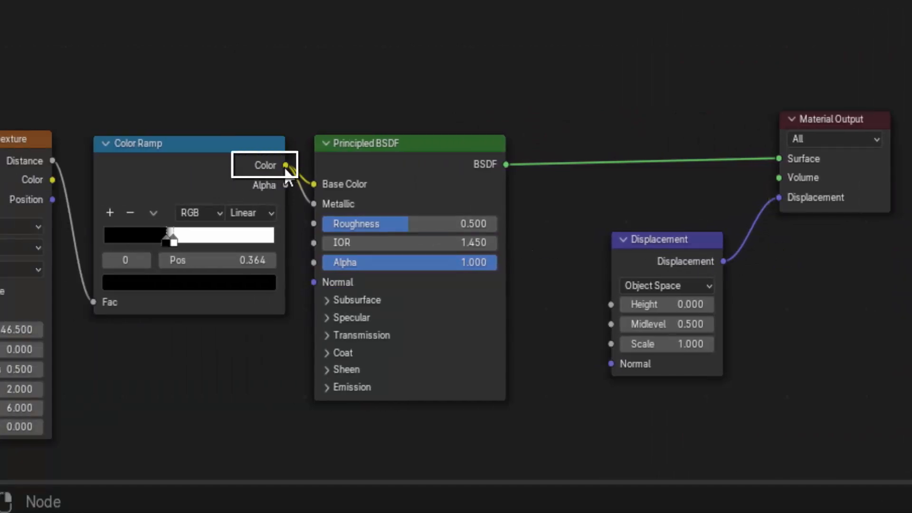
{"action": "left_click_drag", "start_coordinate": [286, 165], "coordinate": [614, 305]}
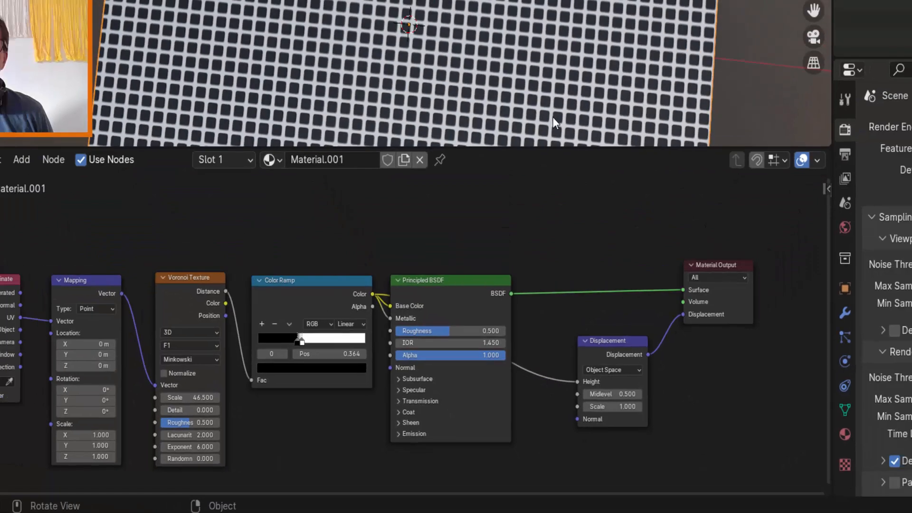
Examine the displaced grid relief on the plane up close and from an oblique angle.
{"action": "middle_click_drag", "start_coordinate": [527, 180], "coordinate": [525, 135]}
{"action": "scroll", "coordinate": [526, 132], "scroll_direction": "up", "scroll_amount": 6}
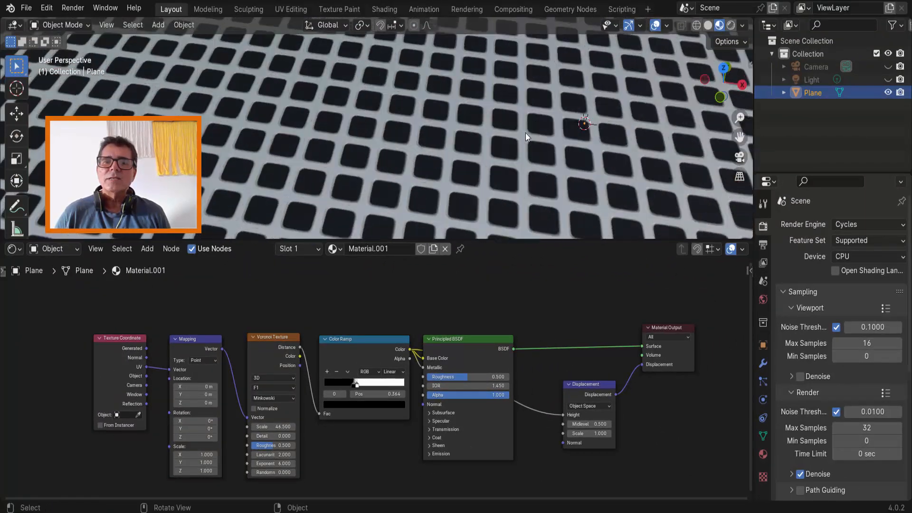
{"action": "scroll", "coordinate": [525, 133], "scroll_direction": "up", "scroll_amount": 4}
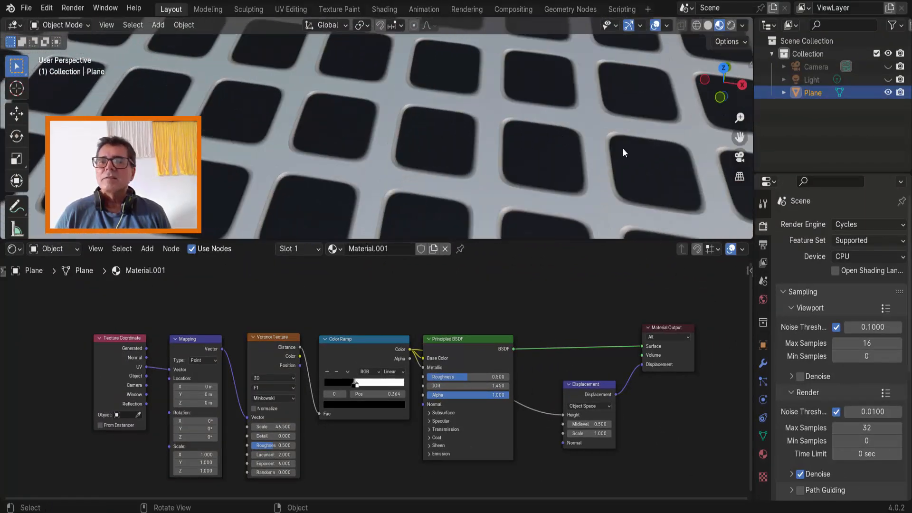
{"action": "scroll", "coordinate": [646, 147], "scroll_direction": "down", "scroll_amount": 10}
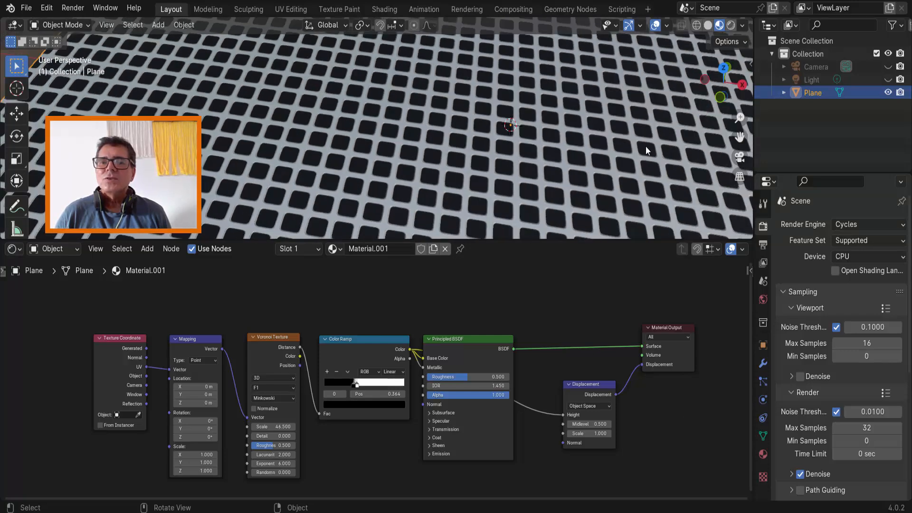
{"action": "scroll", "coordinate": [646, 146], "scroll_direction": "down", "scroll_amount": 2}
{"action": "mouse_move", "coordinate": [568, 139]}
{"action": "middle_mouse_down"}
{"action": "mouse_move", "coordinate": [577, 142]}
{"action": "mouse_move", "coordinate": [557, 124]}
{"action": "middle_mouse_up"}
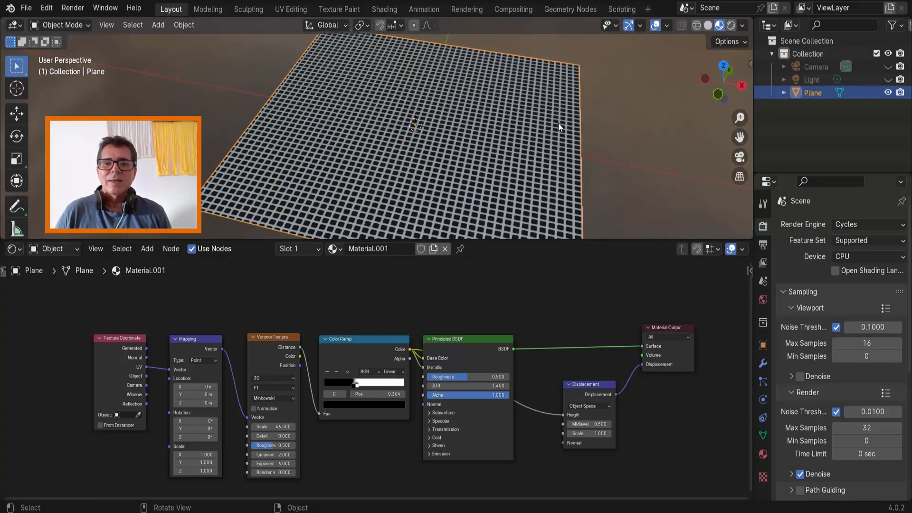
{"action": "scroll", "coordinate": [558, 123], "scroll_direction": "down", "scroll_amount": 3}
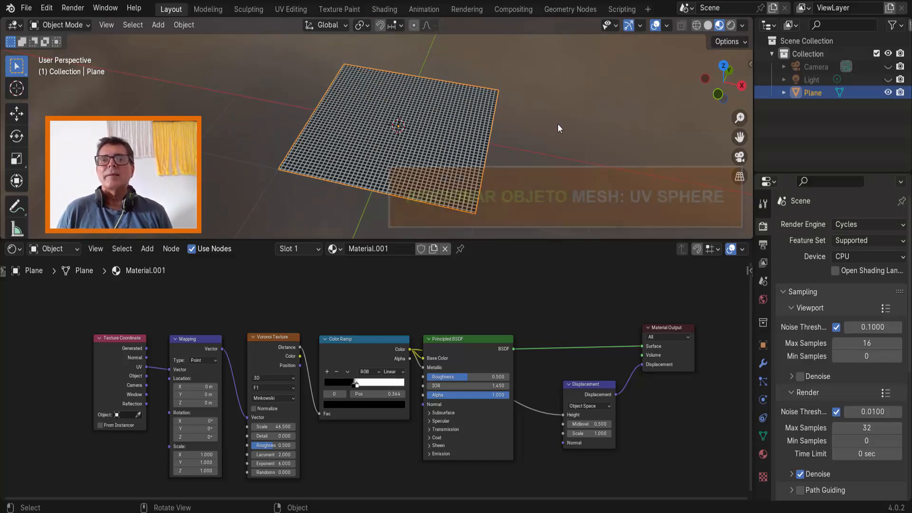
Add a UV Sphere mesh to the scene and apply Shade Smooth to it.
{"action": "left_click", "coordinate": [158, 25]}
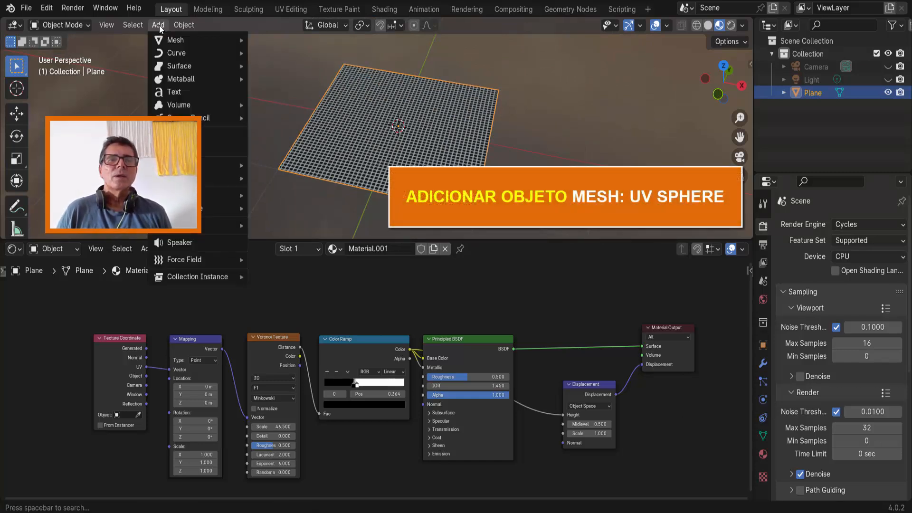
{"action": "mouse_move", "coordinate": [165, 42]}
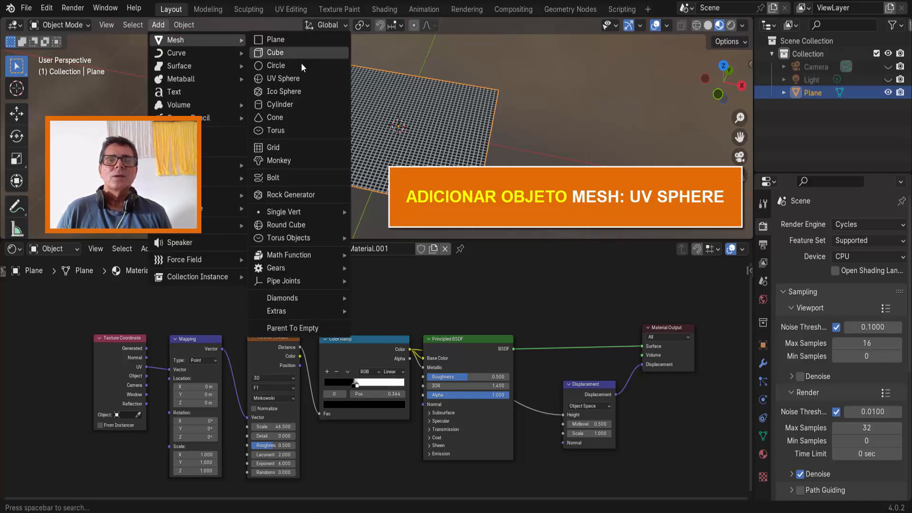
{"action": "left_click", "coordinate": [284, 78]}
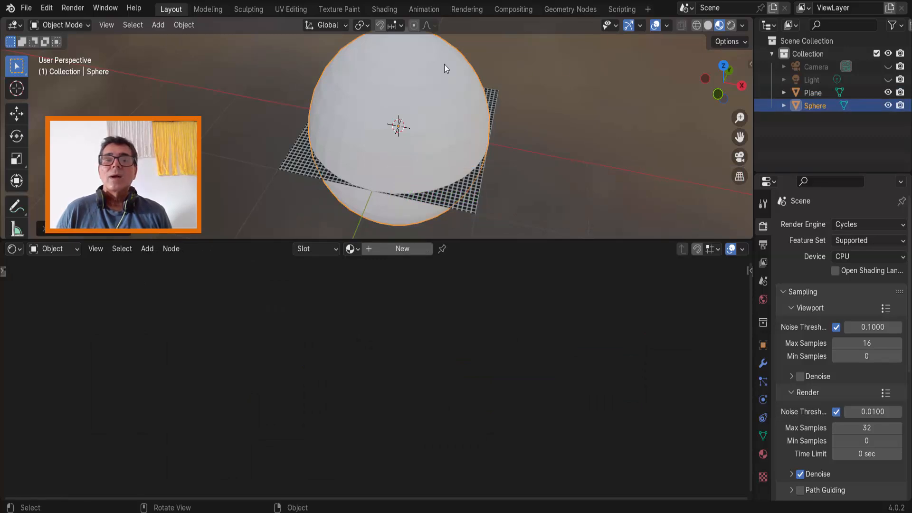
{"action": "right_click", "coordinate": [619, 72]}
{"action": "left_click", "coordinate": [619, 72]}
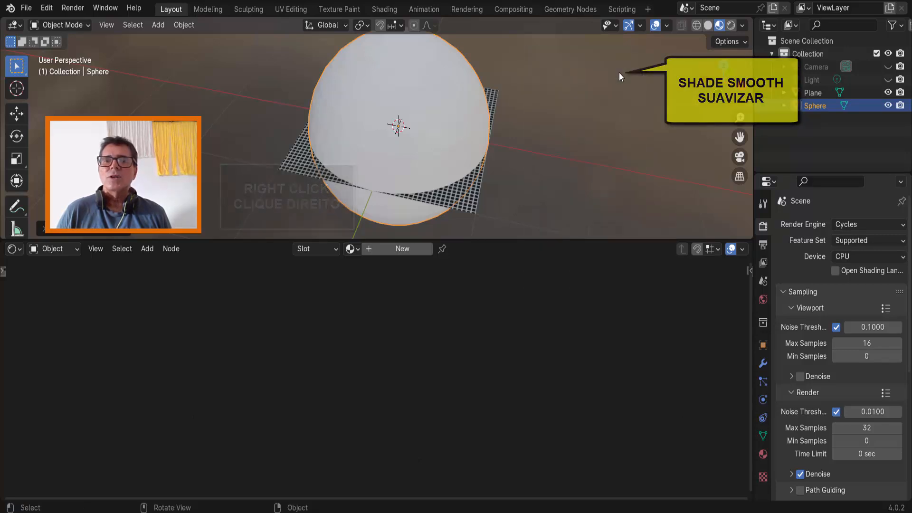
{"action": "scroll", "coordinate": [585, 88], "scroll_direction": "down", "scroll_amount": 4}
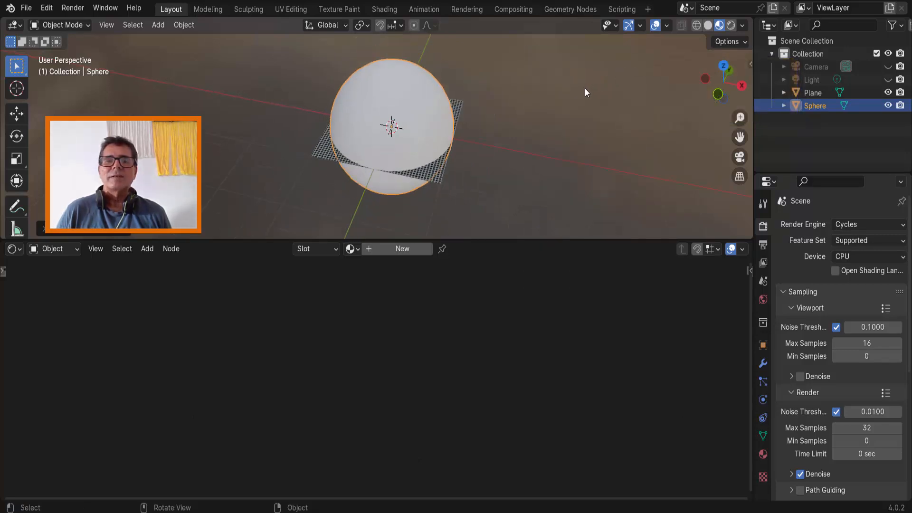
Enlarge the 3D viewport by lowering its border with the Shader Editor, keeping the whole sphere and plane in view.
{"action": "middle_click_drag", "start_coordinate": [592, 143], "coordinate": [480, 127]}
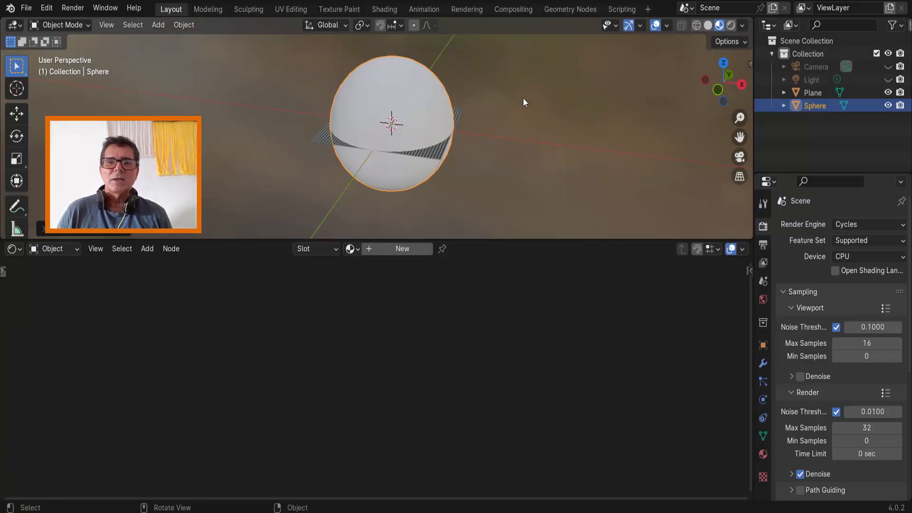
{"action": "scroll", "coordinate": [520, 117], "scroll_direction": "up", "scroll_amount": 5}
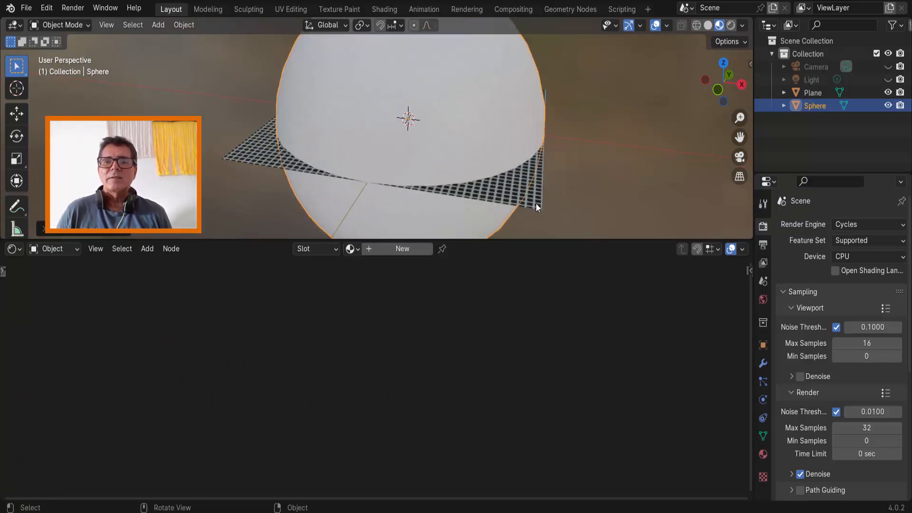
{"action": "scroll", "coordinate": [541, 200], "scroll_direction": "down", "scroll_amount": 4}
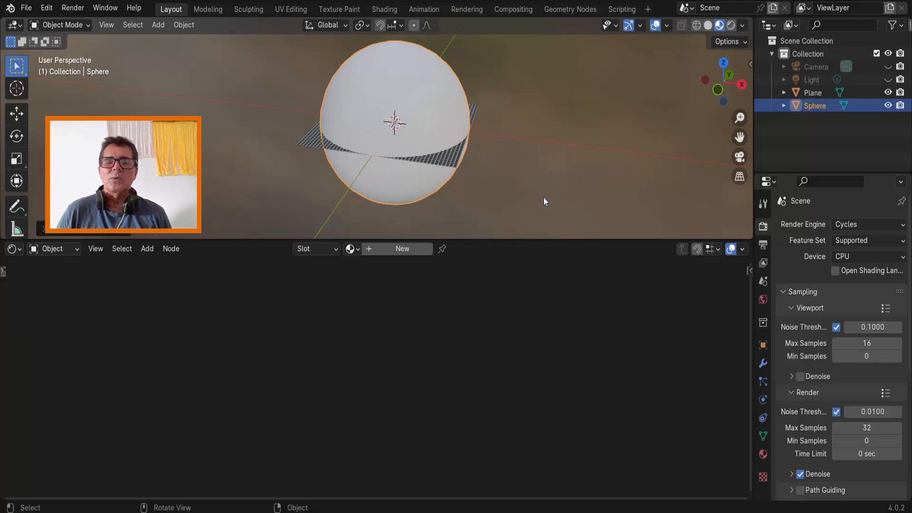
{"action": "left_click_drag", "start_coordinate": [535, 239], "coordinate": [534, 289]}
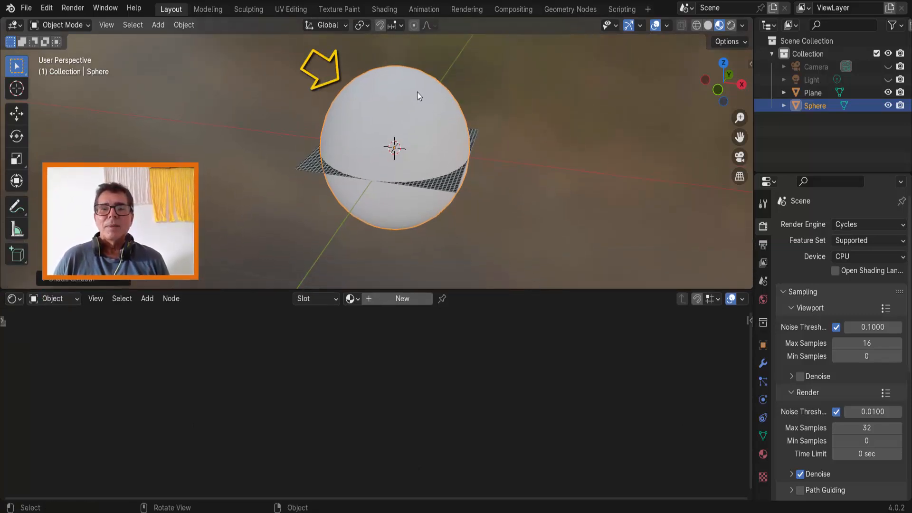
Try transferring the plane's material to the sphere with Link Materials, and undo the link.
{"action": "key", "text": "shift"}
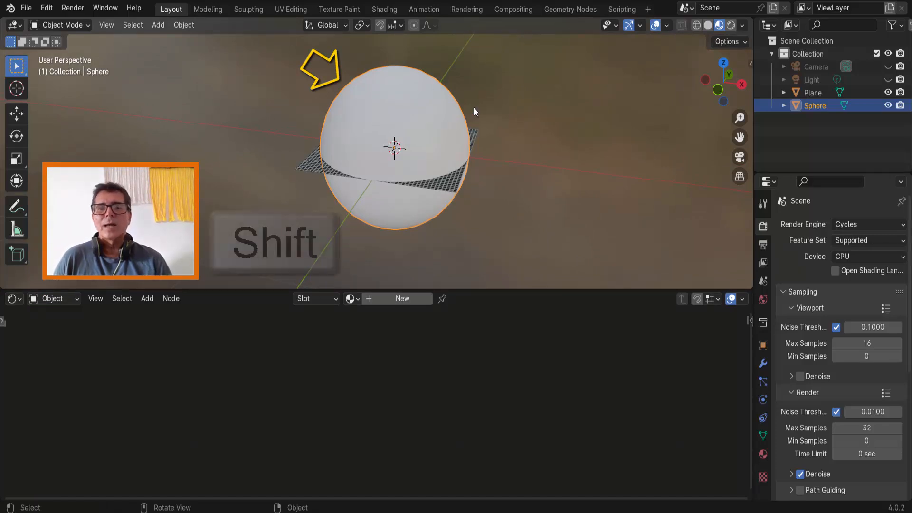
{"action": "left_click", "coordinate": [477, 131], "text": "shift"}
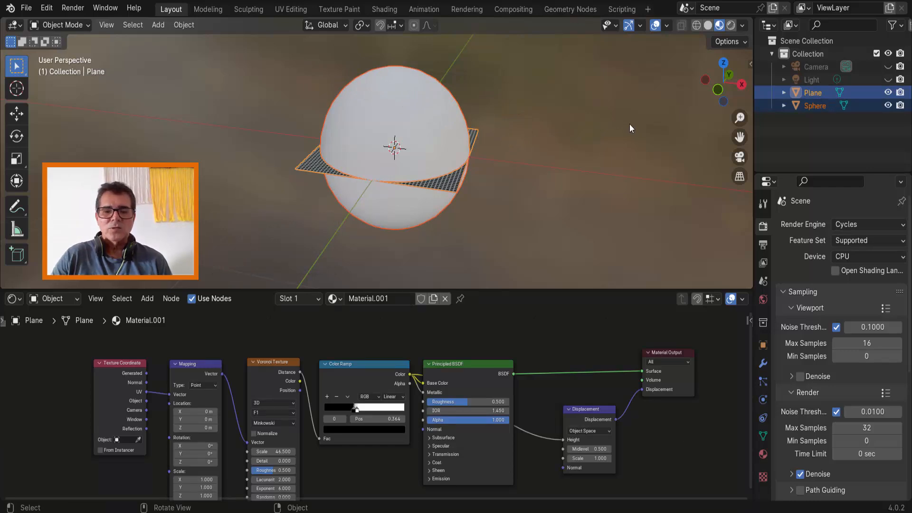
{"action": "key", "text": "ctrl"}
{"action": "key", "text": "ctrl+l"}
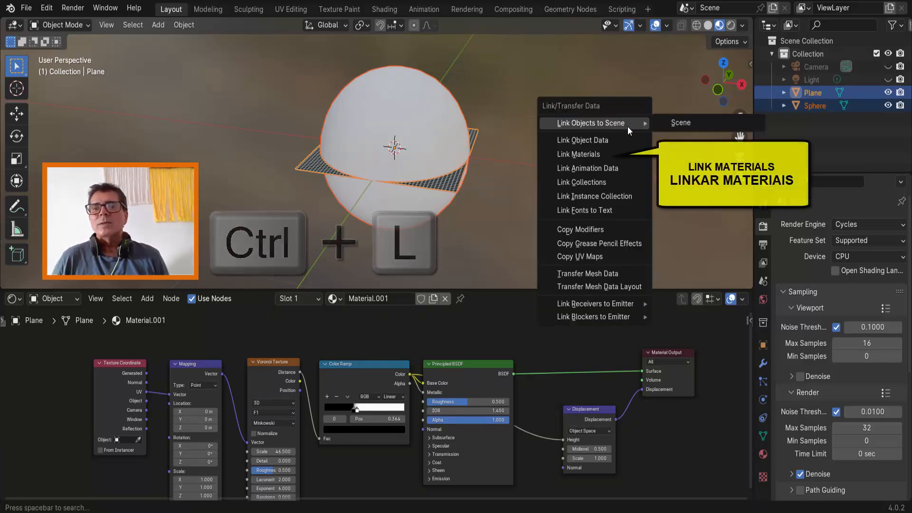
{"action": "left_click", "coordinate": [590, 155]}
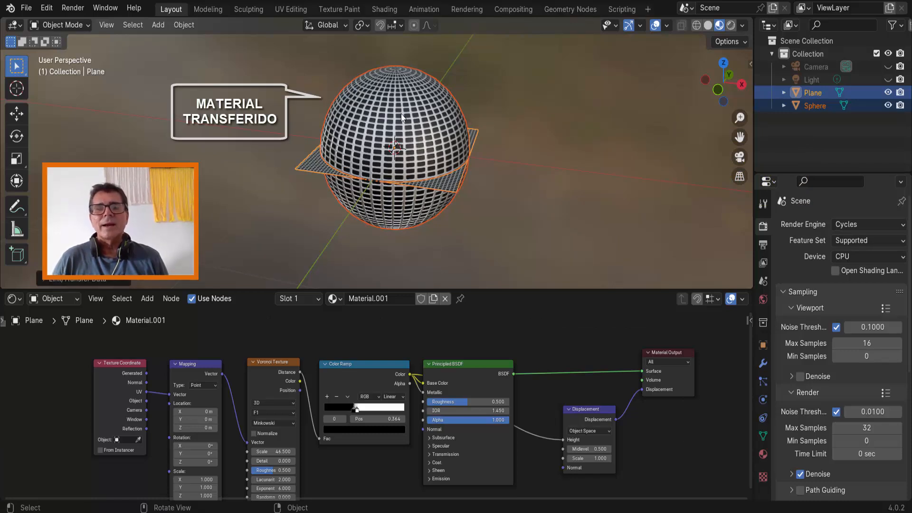
{"action": "key", "text": "ctrl+z"}
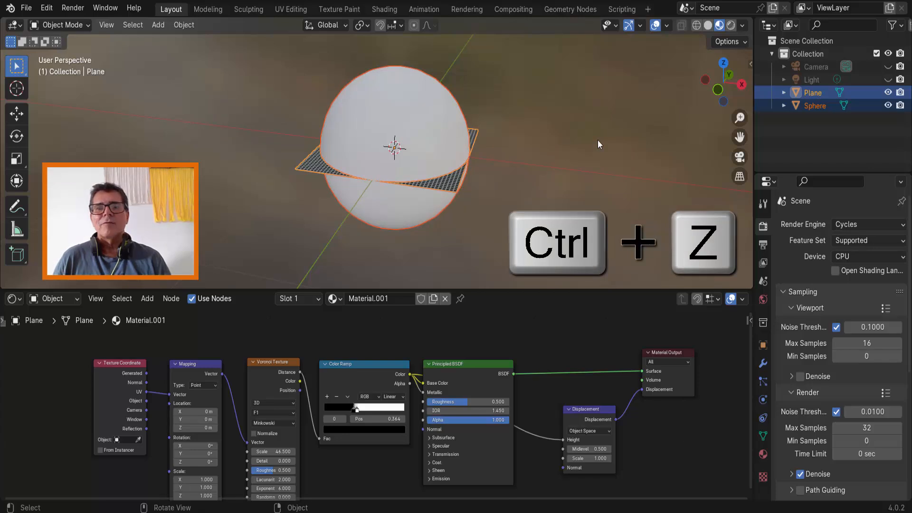
Assign the existing Material.001 to the UV sphere alone.
{"action": "left_click", "coordinate": [425, 94]}
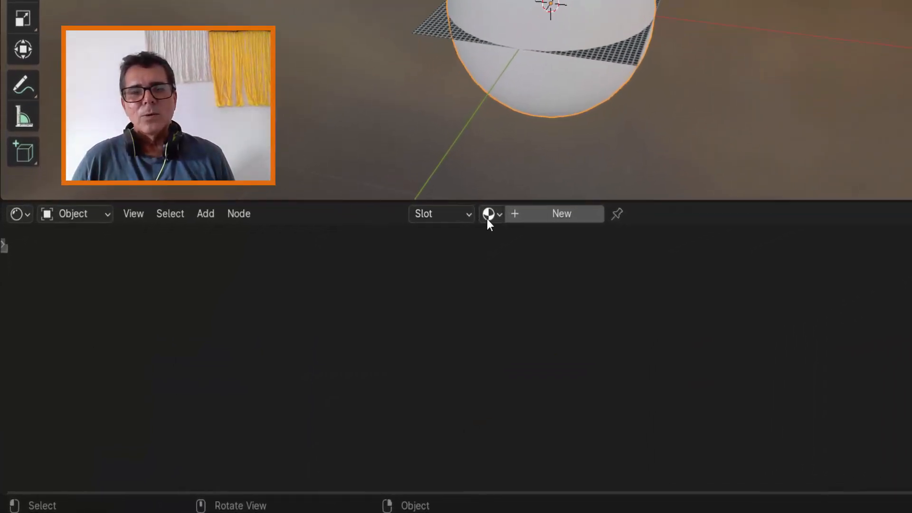
{"action": "left_click", "coordinate": [499, 213]}
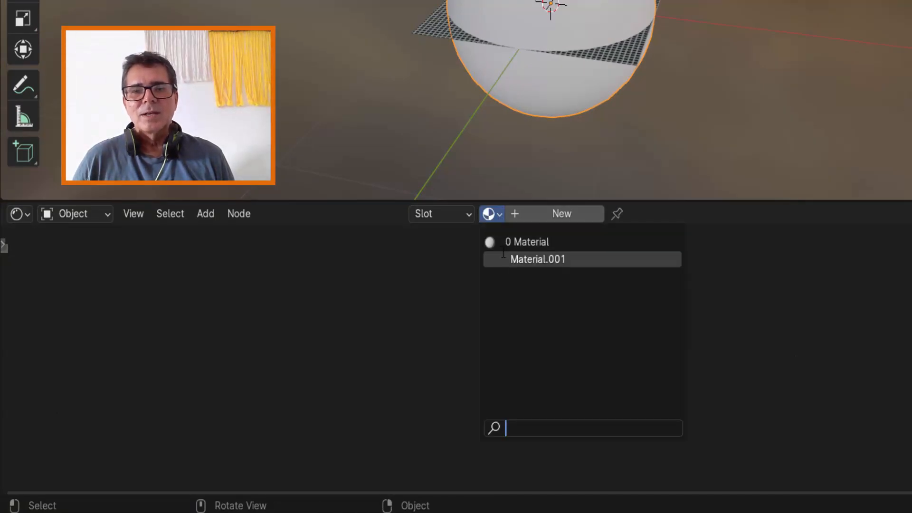
{"action": "left_click", "coordinate": [524, 259]}
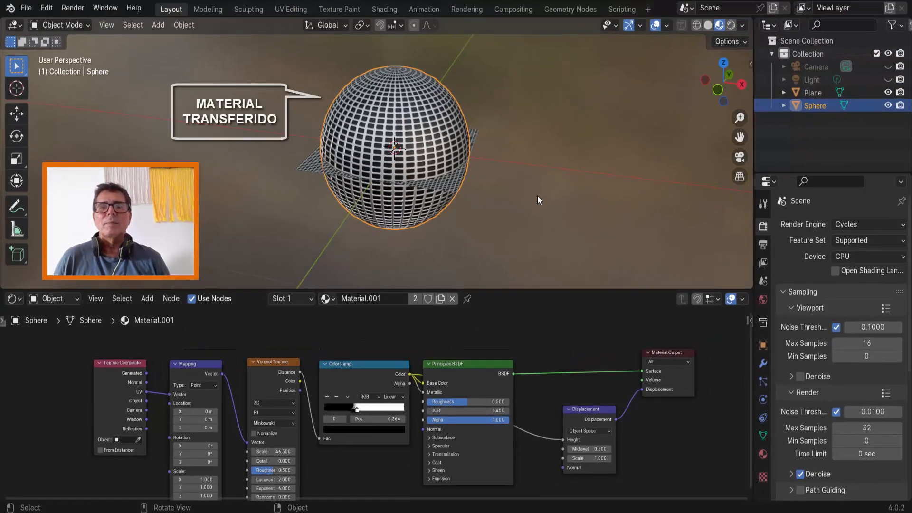
Set the Mapping node's Z rotation to 45° to turn the grid into a diamond pattern.
{"action": "scroll", "coordinate": [426, 126], "scroll_direction": "up", "scroll_amount": 3}
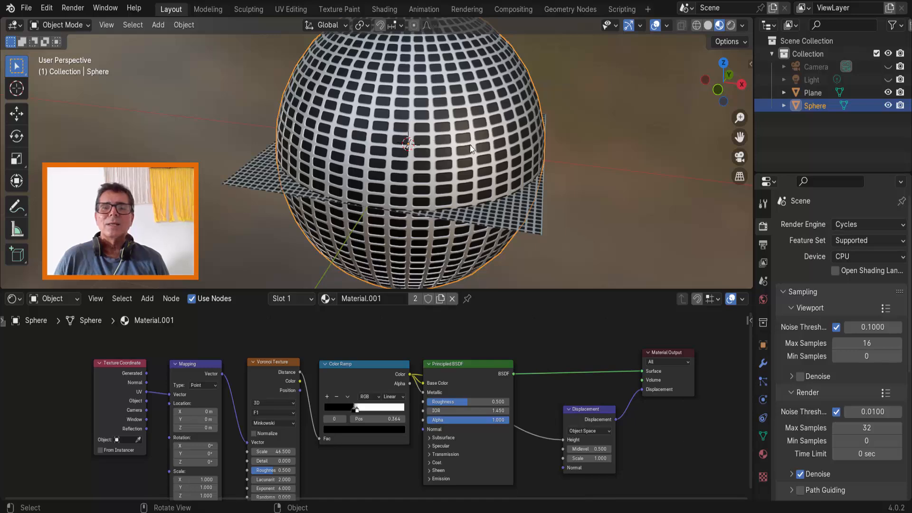
{"action": "scroll", "coordinate": [314, 379], "scroll_direction": "up", "scroll_amount": 7}
{"action": "middle_click_drag", "start_coordinate": [302, 382], "coordinate": [511, 438]}
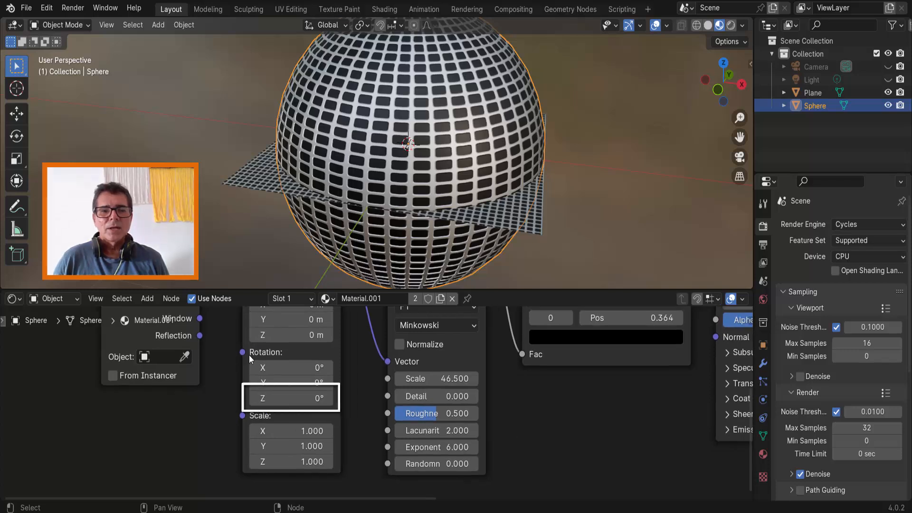
{"action": "left_click", "coordinate": [313, 398]}
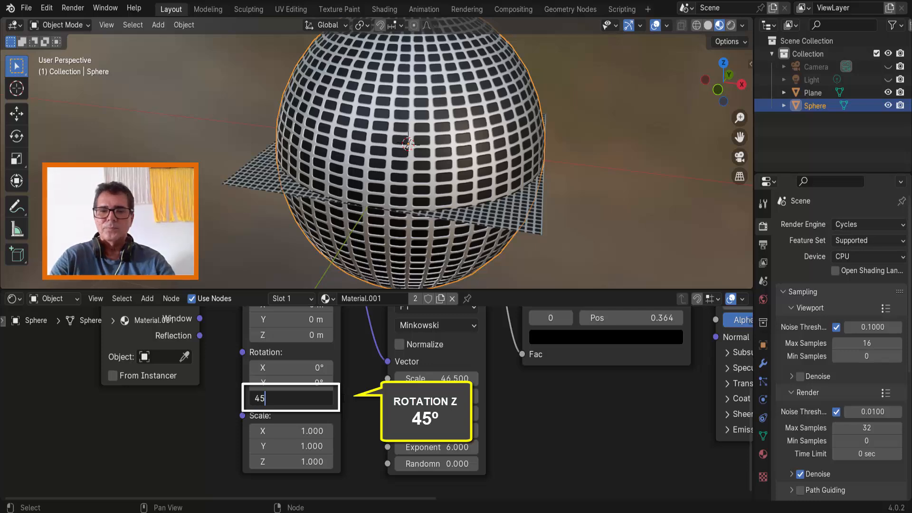
{"action": "type", "text": "45"}
{"action": "key", "text": "Return"}
Increase the Voronoi Texture node's Scale to 80.500 for a finer mesh on the sphere.
{"action": "scroll", "coordinate": [494, 180], "scroll_direction": "down", "scroll_amount": 3}
{"action": "scroll", "coordinate": [495, 180], "scroll_direction": "up", "scroll_amount": 2}
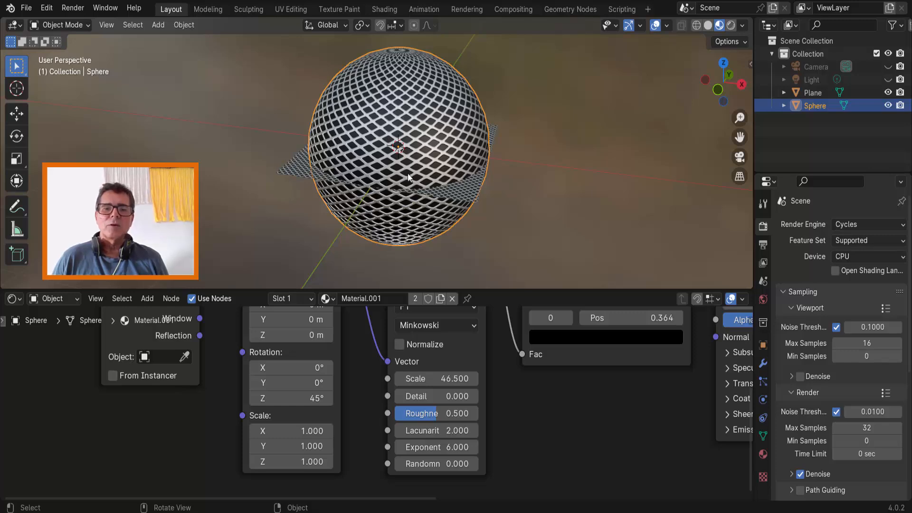
{"action": "left_click_drag", "start_coordinate": [437, 379], "coordinate": [503, 379]}
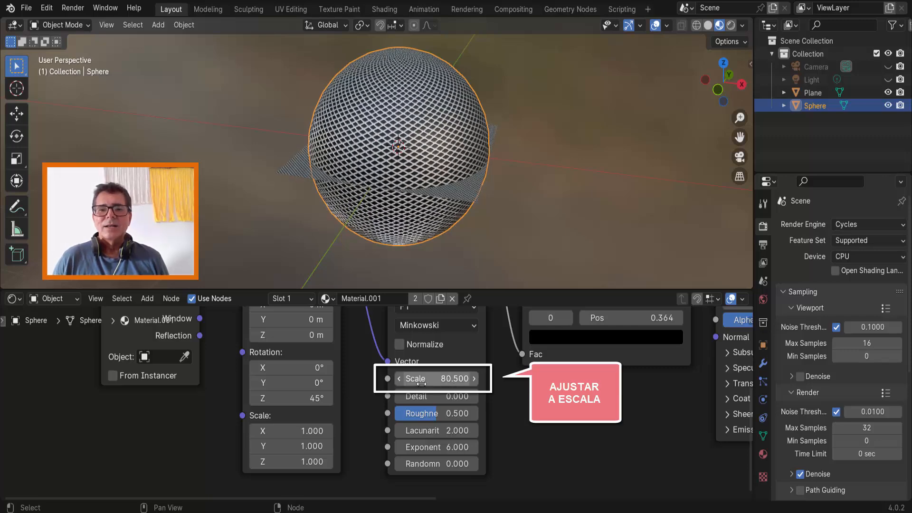
Hide the plane in the viewport, disable it in renders, and inspect the diamond mesh on the sphere.
{"action": "left_click", "coordinate": [469, 197]}
{"action": "left_click", "coordinate": [887, 93]}
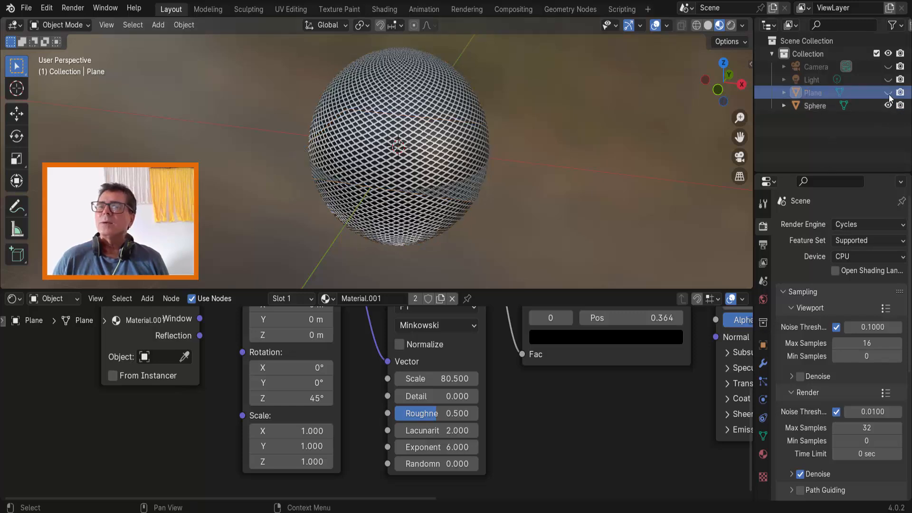
{"action": "left_click", "coordinate": [899, 93]}
{"action": "middle_click_drag", "start_coordinate": [519, 120], "coordinate": [478, 125]}
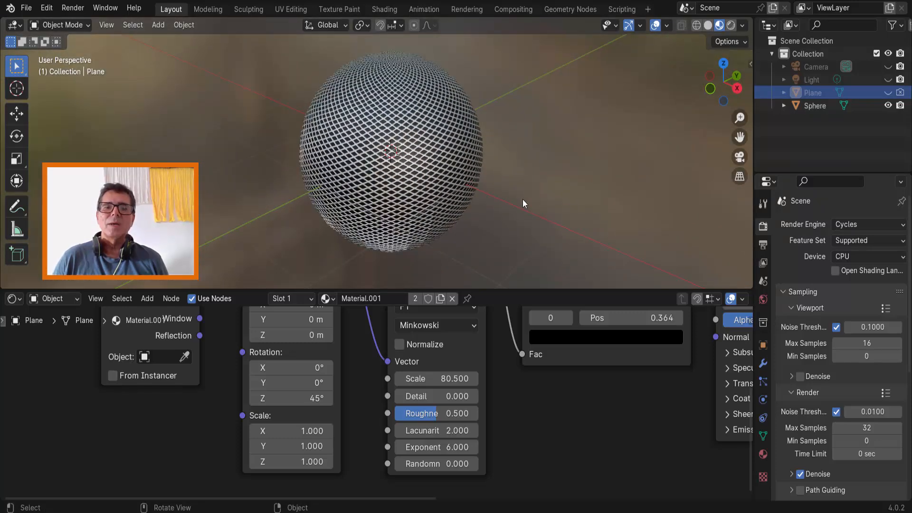
{"action": "scroll", "coordinate": [523, 199], "scroll_direction": "up", "scroll_amount": 3}
{"action": "scroll", "coordinate": [522, 199], "scroll_direction": "down", "scroll_amount": 2}
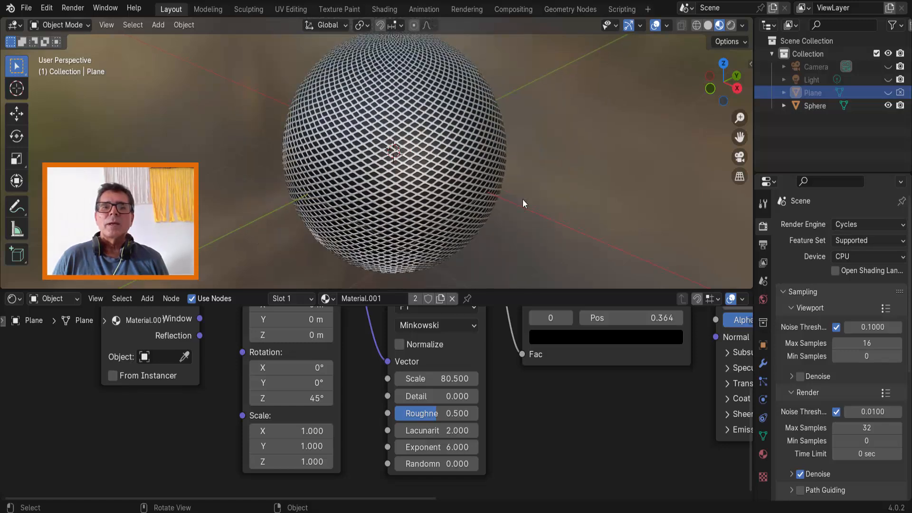
{"action": "scroll", "coordinate": [523, 198], "scroll_direction": "down", "scroll_amount": 1}
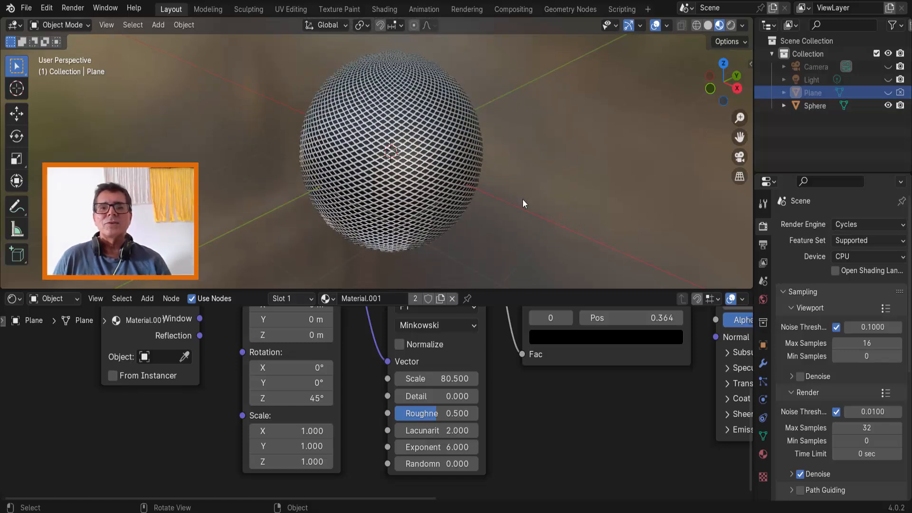